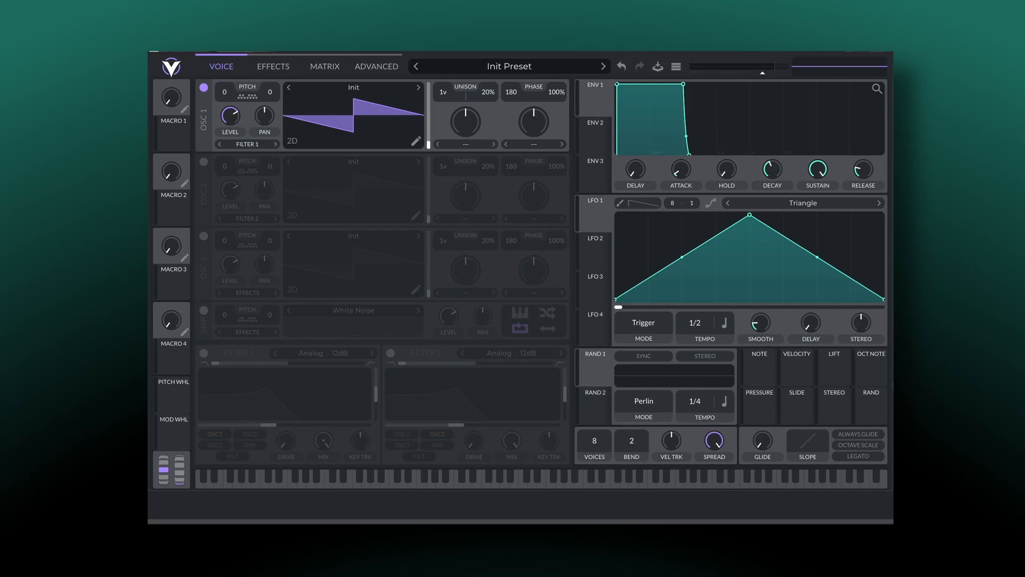
# Enable oscillator 2, oscillator 3 and the sampler
pyautogui.click(203, 162)
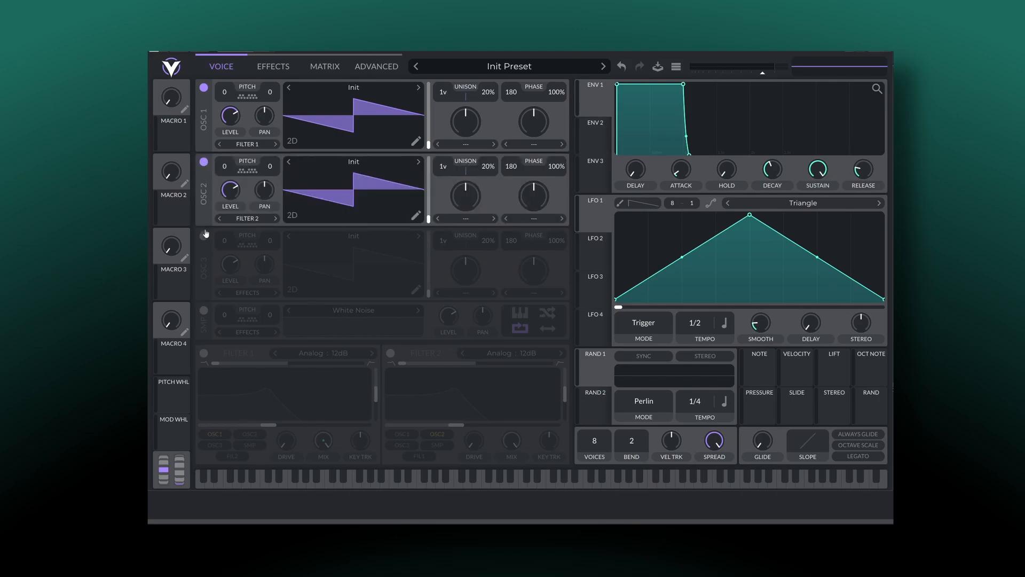
pyautogui.click(204, 238)
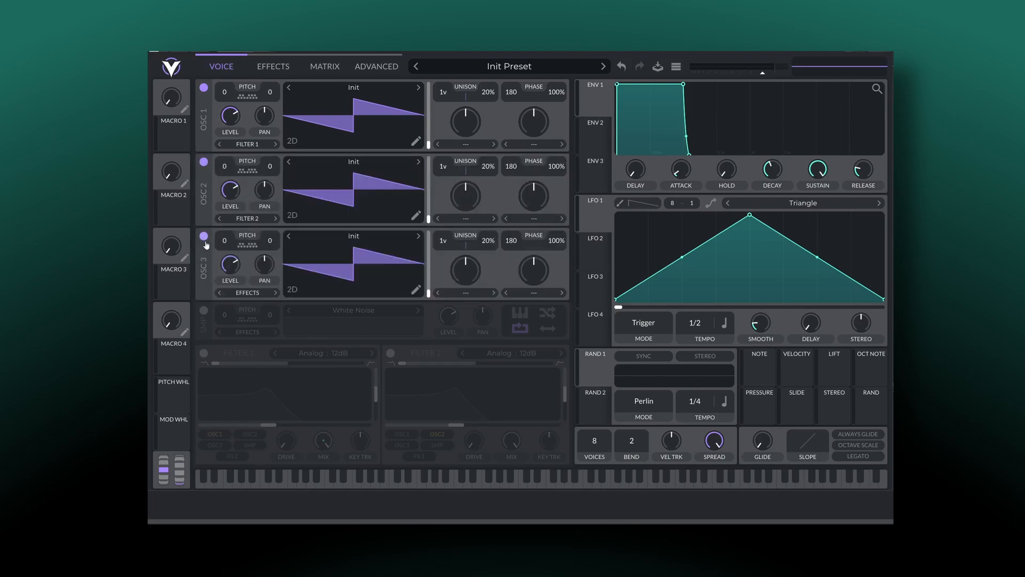
pyautogui.click(204, 312)
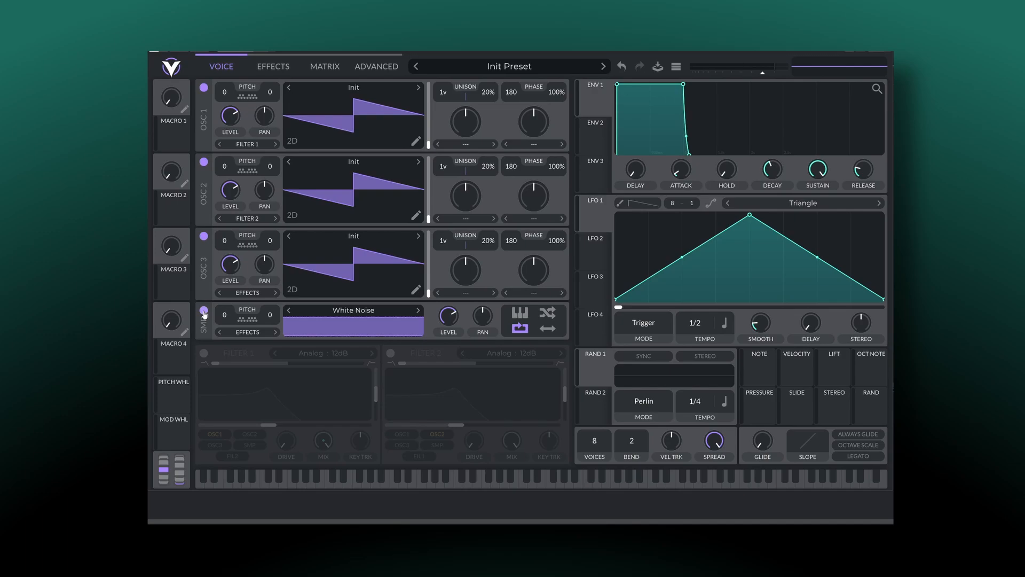
# Disable the sampler, oscillator 3 and oscillator 2, leaving only oscillator 1 active
pyautogui.click(203, 311)
pyautogui.click(203, 236)
pyautogui.click(203, 163)
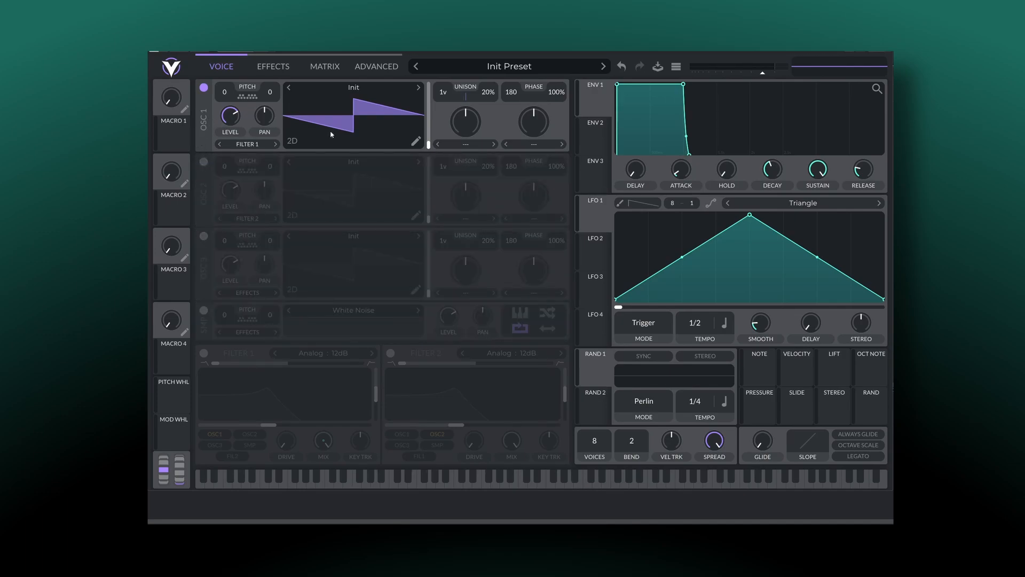
# Initialize the preset and step oscillator 1 forward through the wavetables to Pink Noise
pyautogui.click(515, 68)
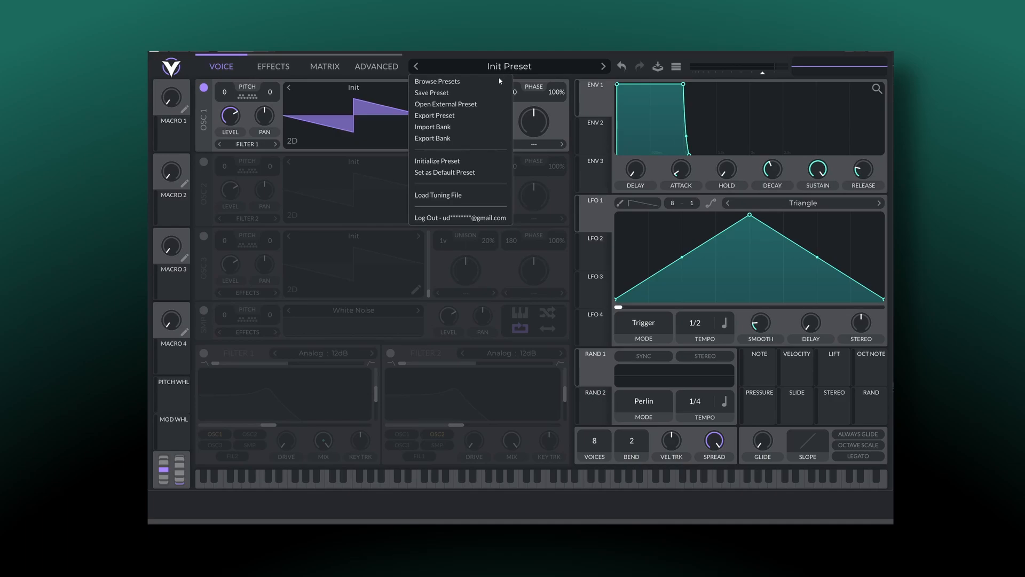
pyautogui.click(462, 161)
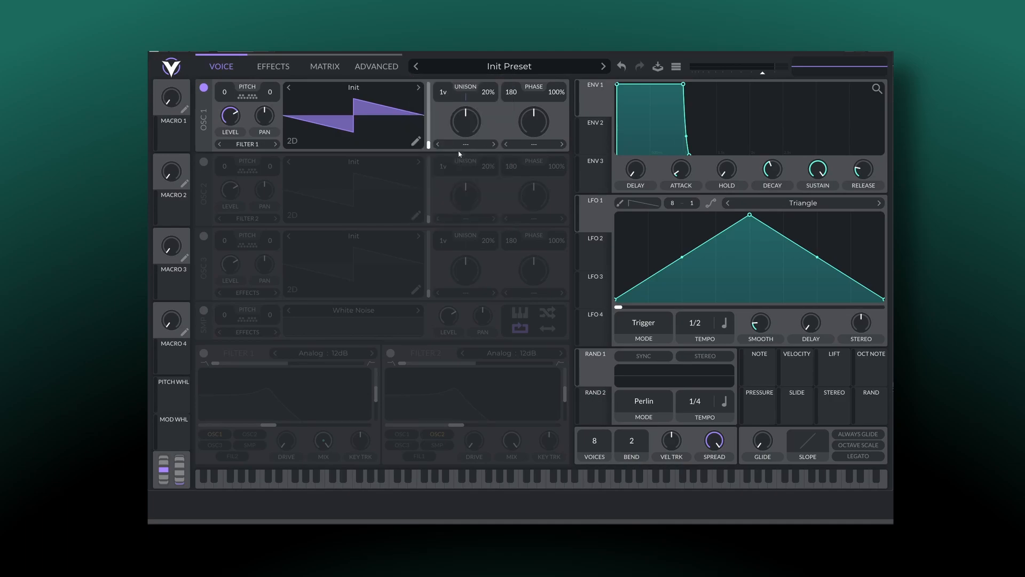
pyautogui.click(419, 88)
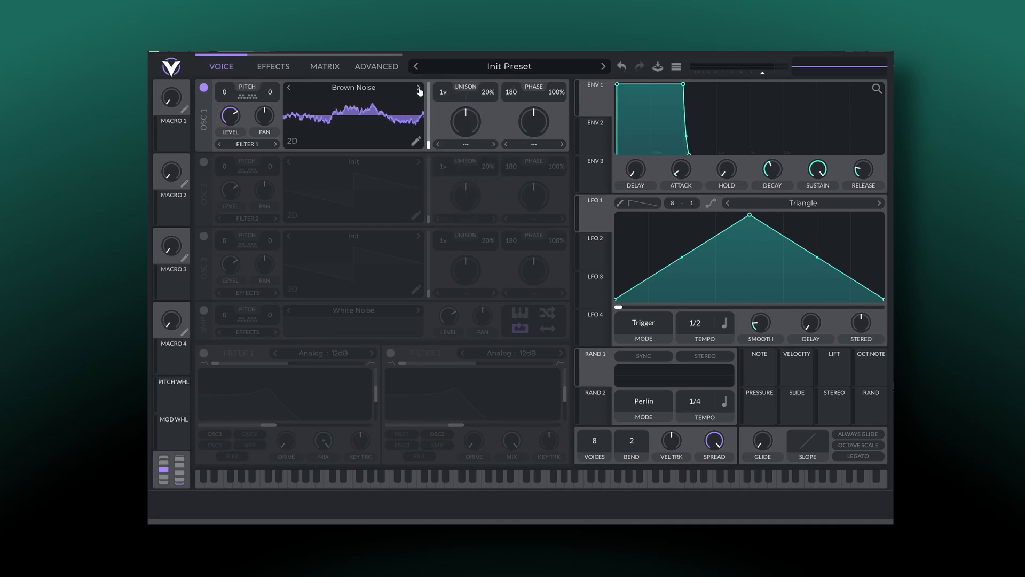
pyautogui.click(419, 87)
pyautogui.click(418, 88)
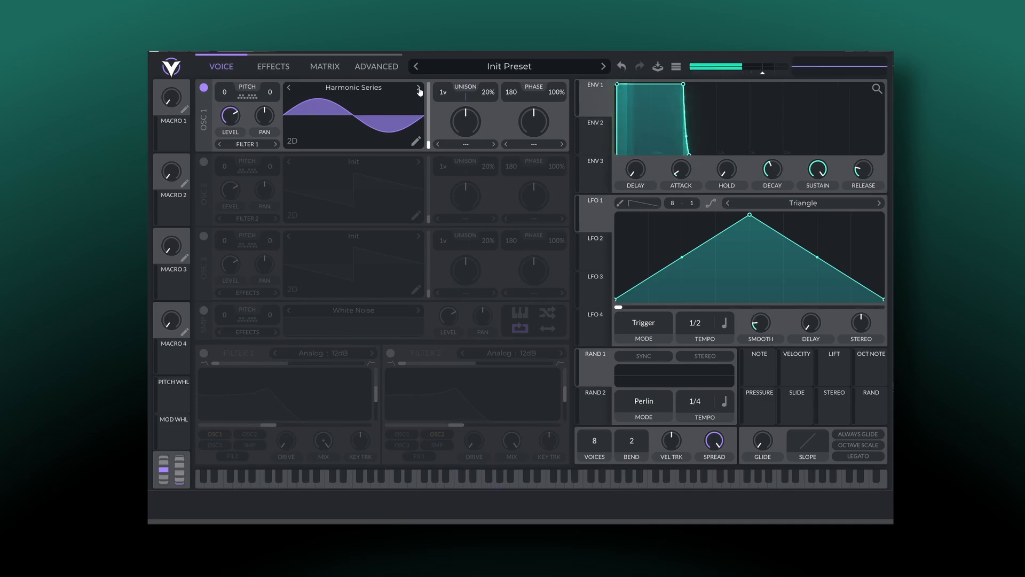
pyautogui.click(418, 88)
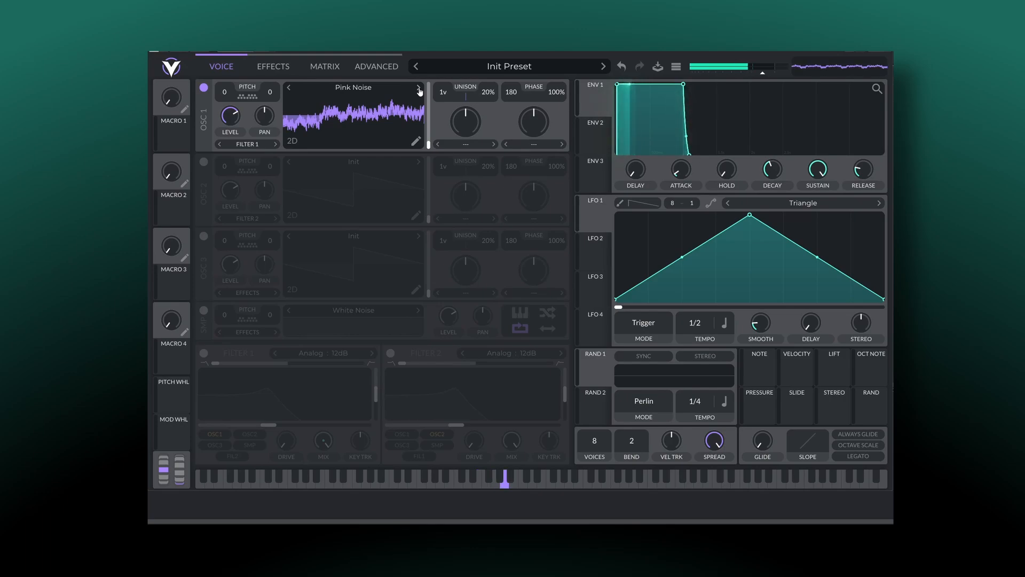
# Load the Three Graces wavetable into oscillator 1 and sweep its frame position in the 3D and spectral views
pyautogui.click(360, 89)
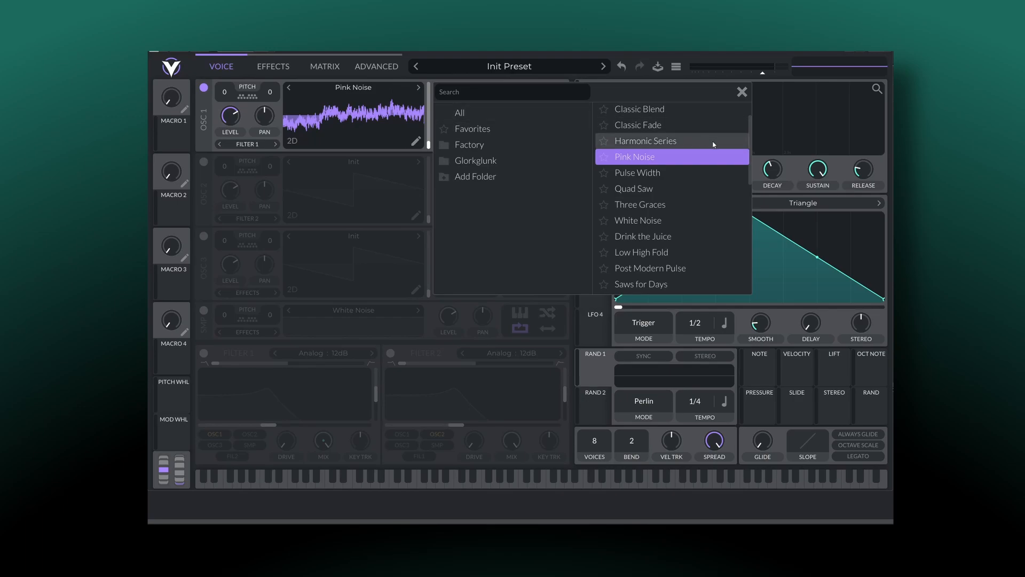
pyautogui.click(623, 206)
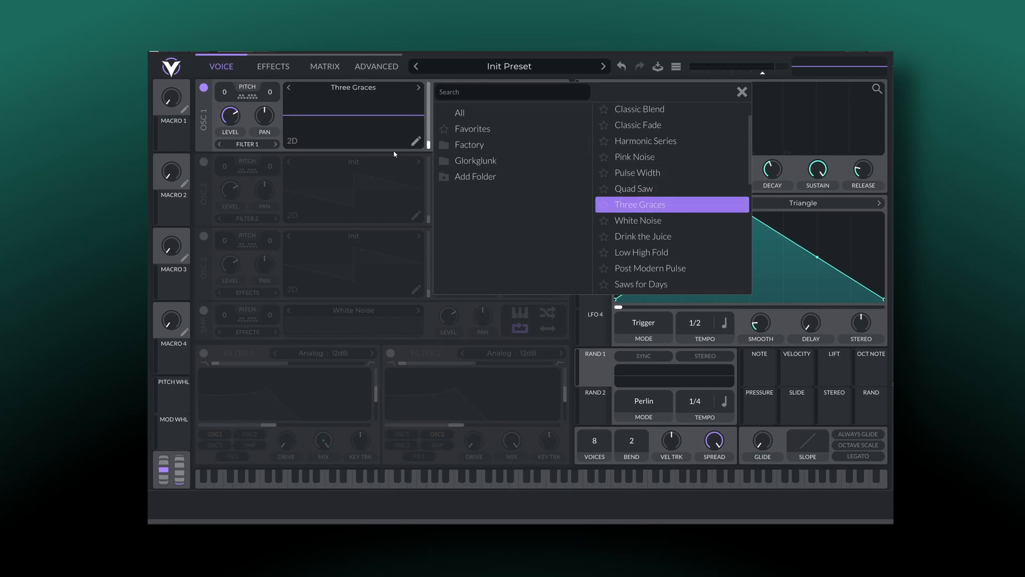
pyautogui.click(292, 141)
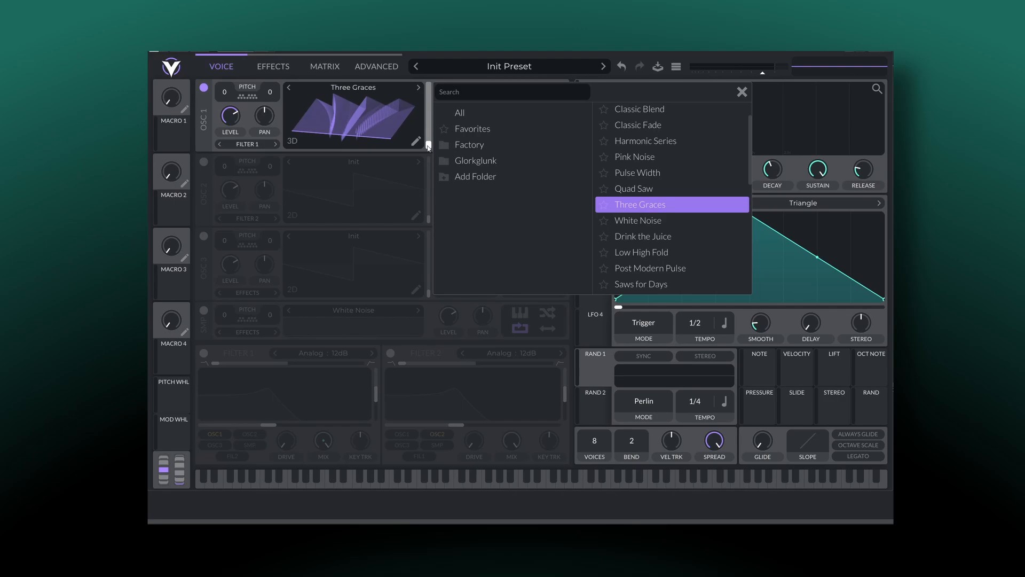
pyautogui.moveTo(429, 148)
pyautogui.mouseDown()
pyautogui.moveTo(432, 109)
pyautogui.moveTo(420, 144)
pyautogui.mouseUp()
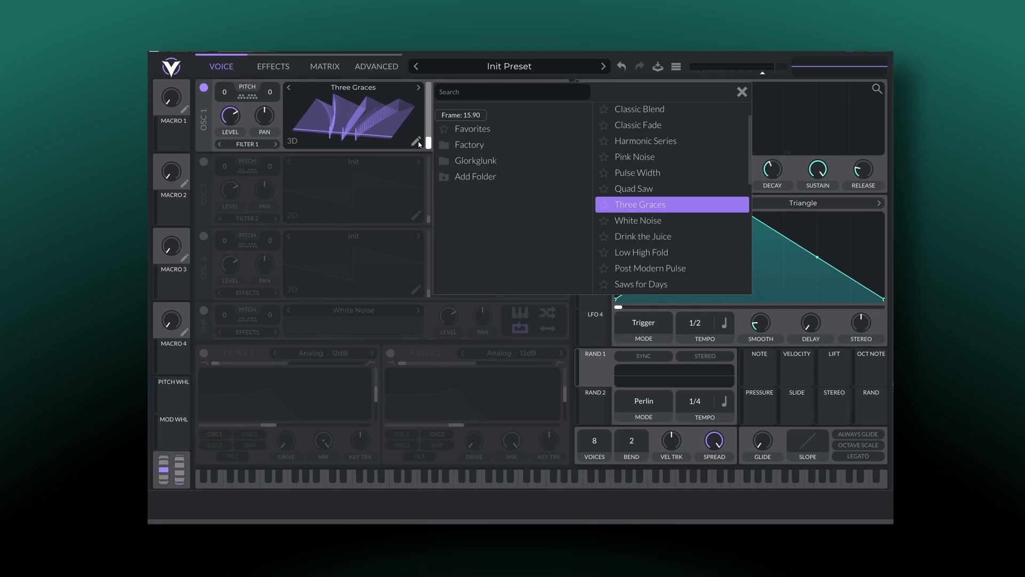
pyautogui.moveTo(420, 144); pyautogui.dragTo(440, 91)
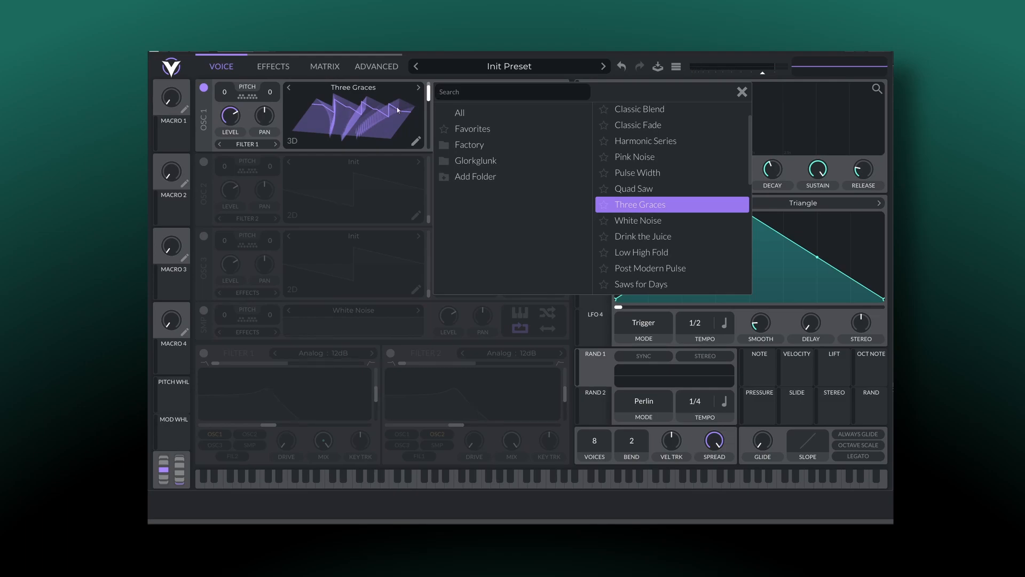
pyautogui.click(292, 142)
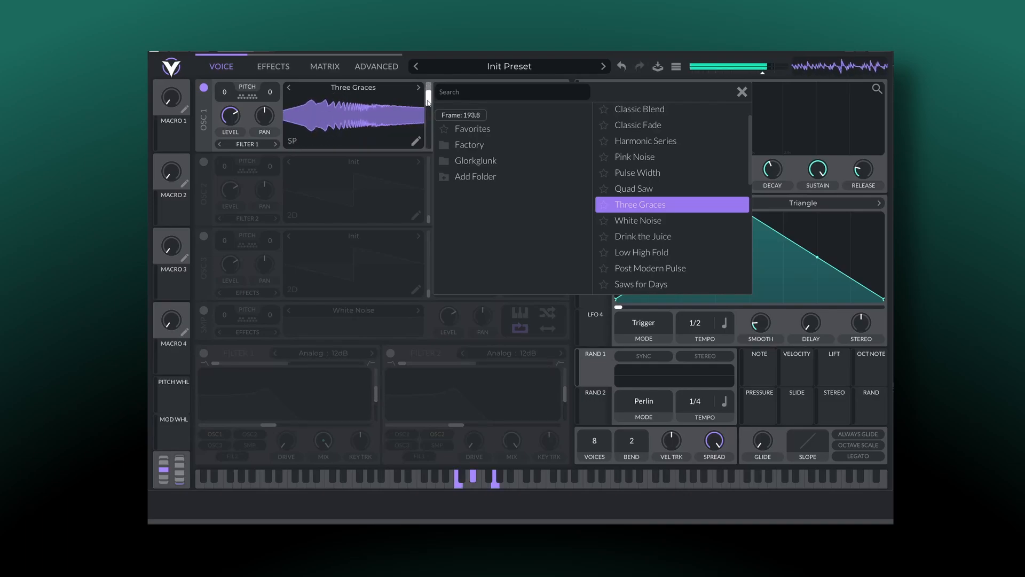
pyautogui.moveTo(428, 91)
pyautogui.mouseDown()
pyautogui.moveTo(428, 127)
pyautogui.moveTo(430, 104)
pyautogui.mouseUp()
# Load the Factory wavetable Low High Fold into oscillator 1, adjust its frame and cycle through the waveform views
pyautogui.click(477, 143)
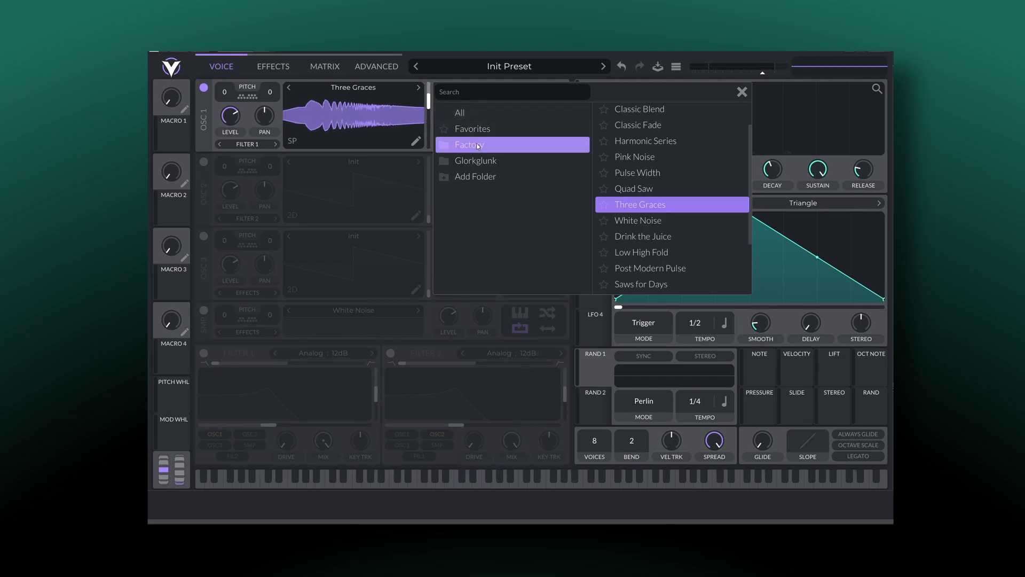
pyautogui.scroll(-3, 648, 158)
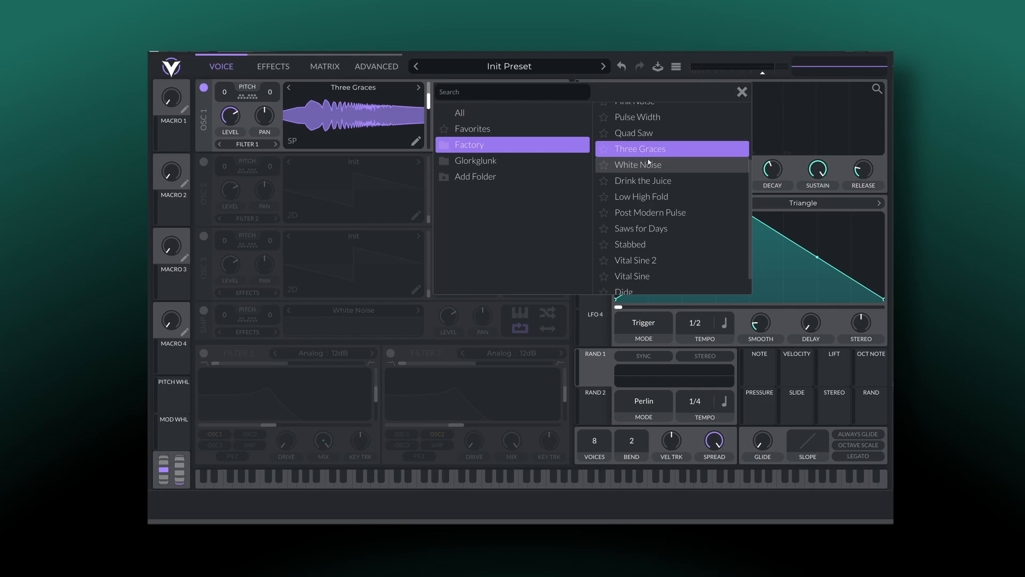
pyautogui.click(656, 200)
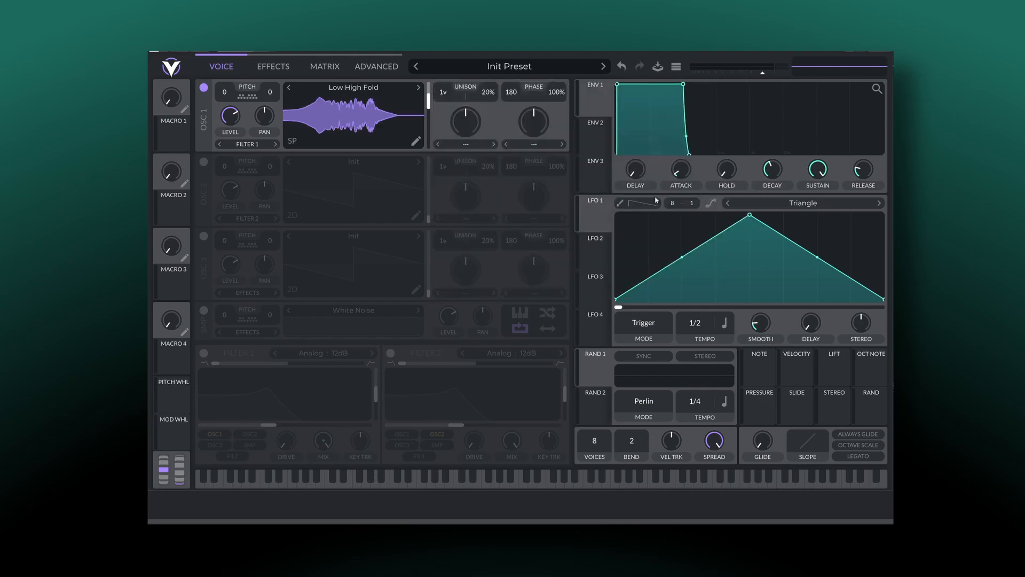
pyautogui.click(292, 141)
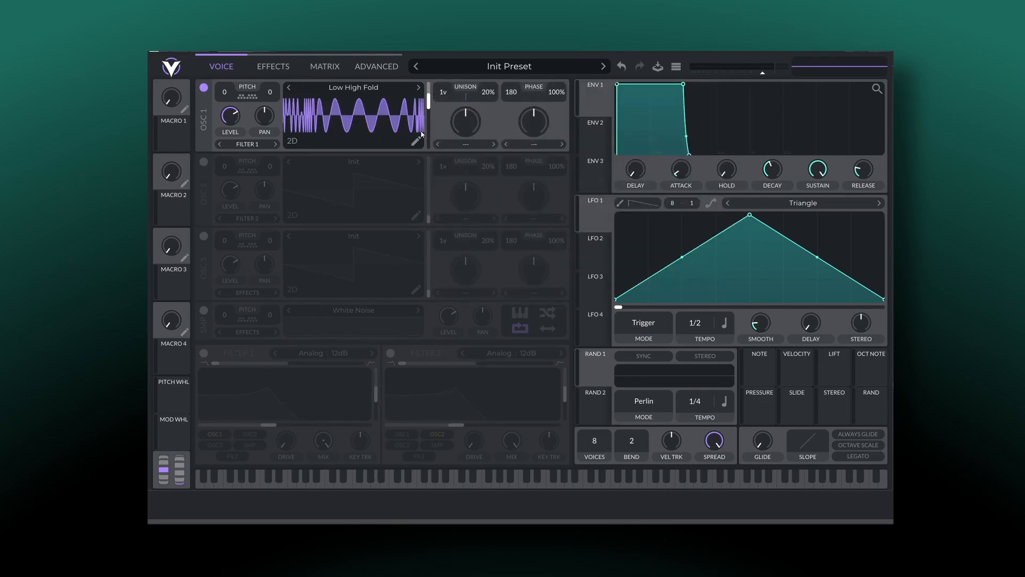
pyautogui.moveTo(428, 132)
pyautogui.mouseDown()
pyautogui.moveTo(430, 102)
pyautogui.moveTo(428, 127)
pyautogui.mouseUp()
pyautogui.click(293, 141)
pyautogui.click(292, 141)
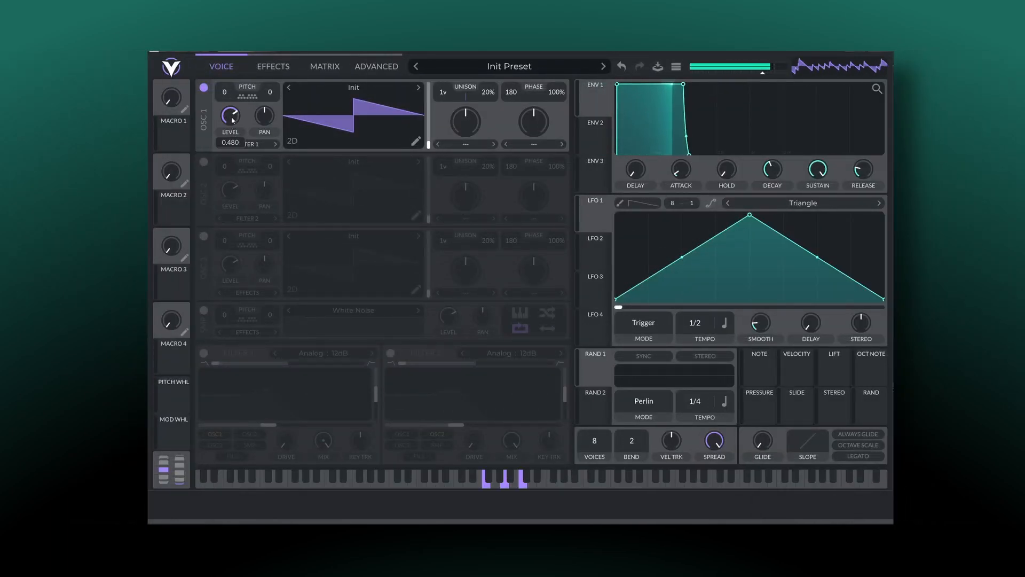
# Adjust oscillator 1's level and try panning it to one side before resetting the pan to centre
pyautogui.moveTo(233, 117); pyautogui.dragTo(258, 170)
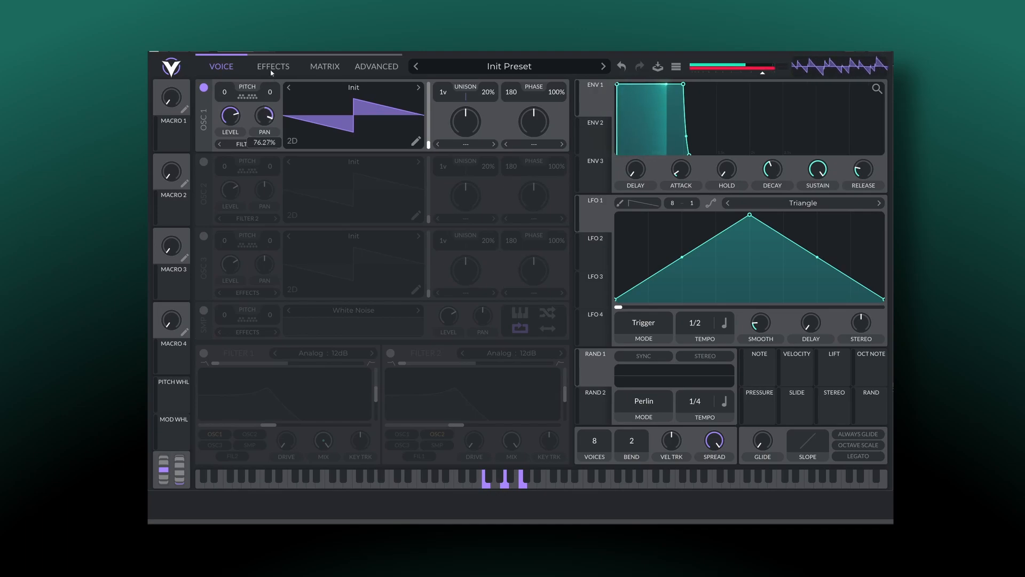
pyautogui.doubleClick(265, 121)
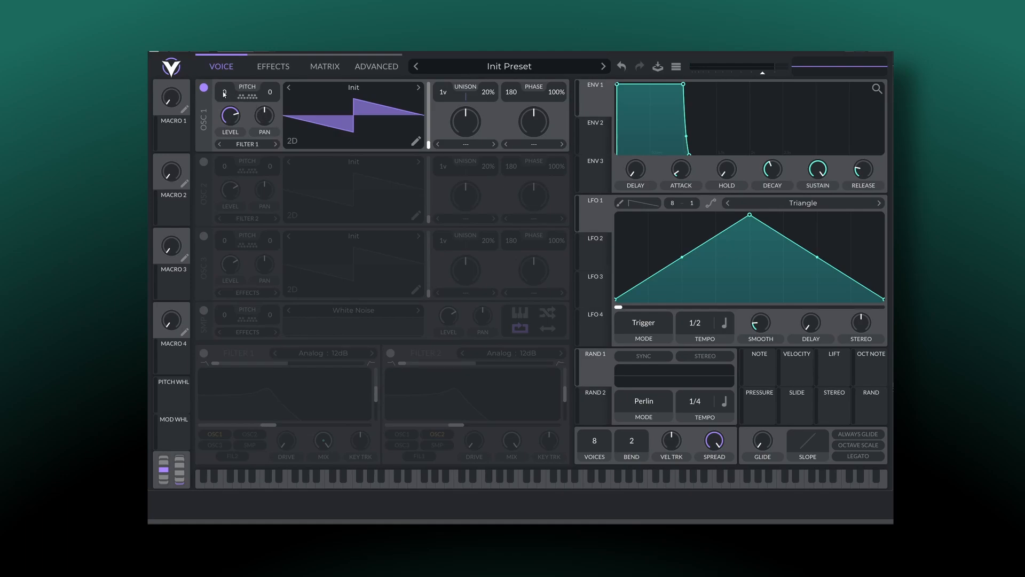
# Try transposing oscillator 1, including up 12 semitones, and reset its transposition to 0
pyautogui.moveTo(224, 94); pyautogui.dragTo(219, 254)
pyautogui.moveTo(230, 346); pyautogui.dragTo(216, 127)
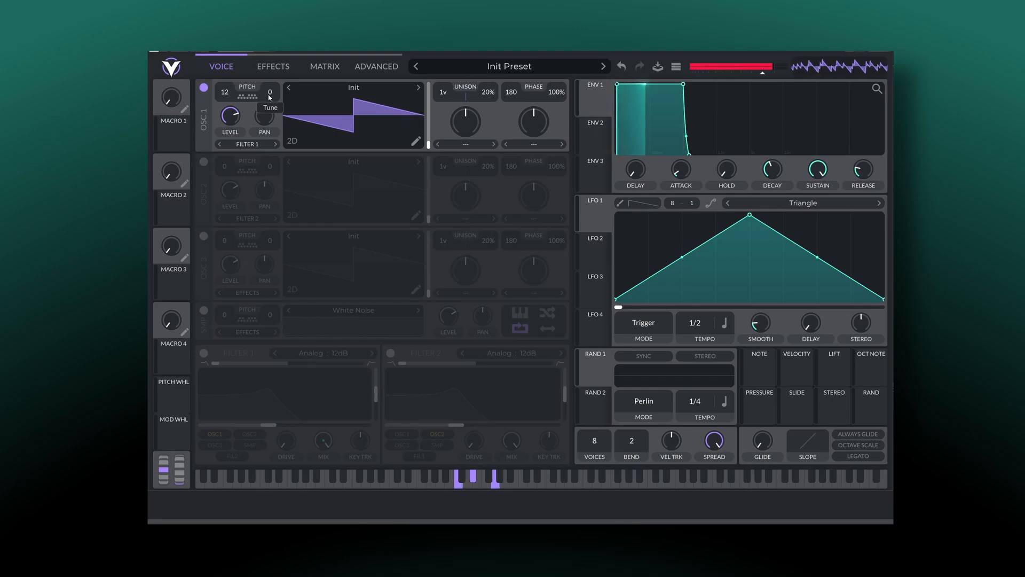
pyautogui.moveTo(225, 96)
pyautogui.mouseDown()
pyautogui.moveTo(223, 160)
pyautogui.moveTo(225, 94)
pyautogui.mouseUp()
pyautogui.doubleClick(225, 94)
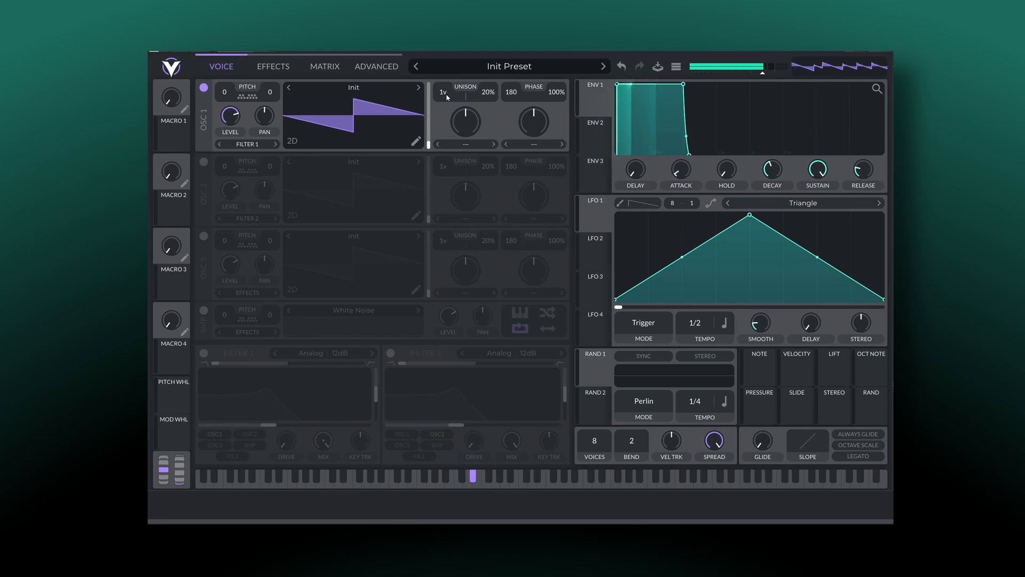
# Try oscillator 1's unison with 16 voices and 16% detune, and return it to 1 voice with 7% detune
pyautogui.moveTo(452, 96); pyautogui.dragTo(447, 72)
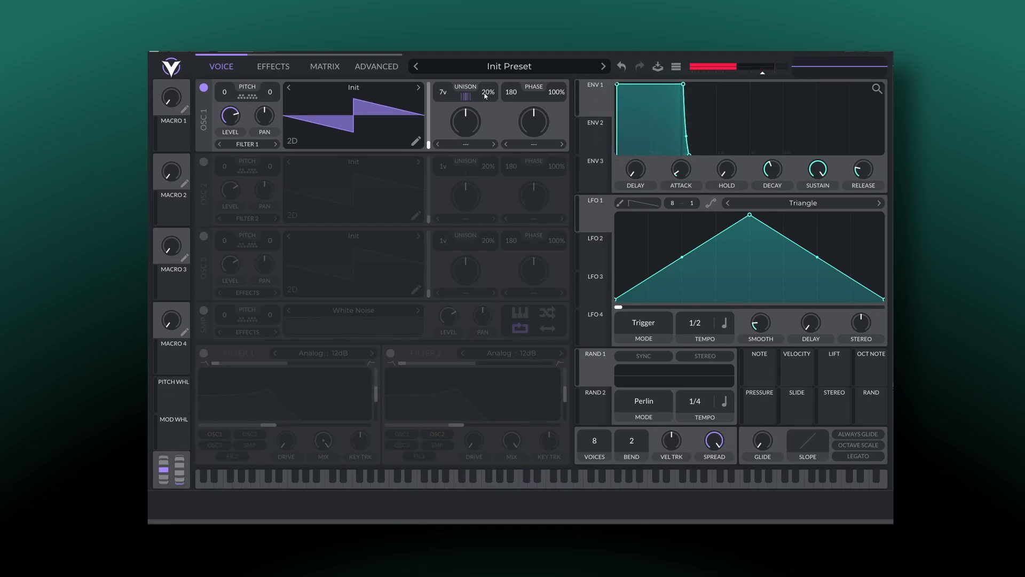
pyautogui.moveTo(485, 95); pyautogui.dragTo(442, 54)
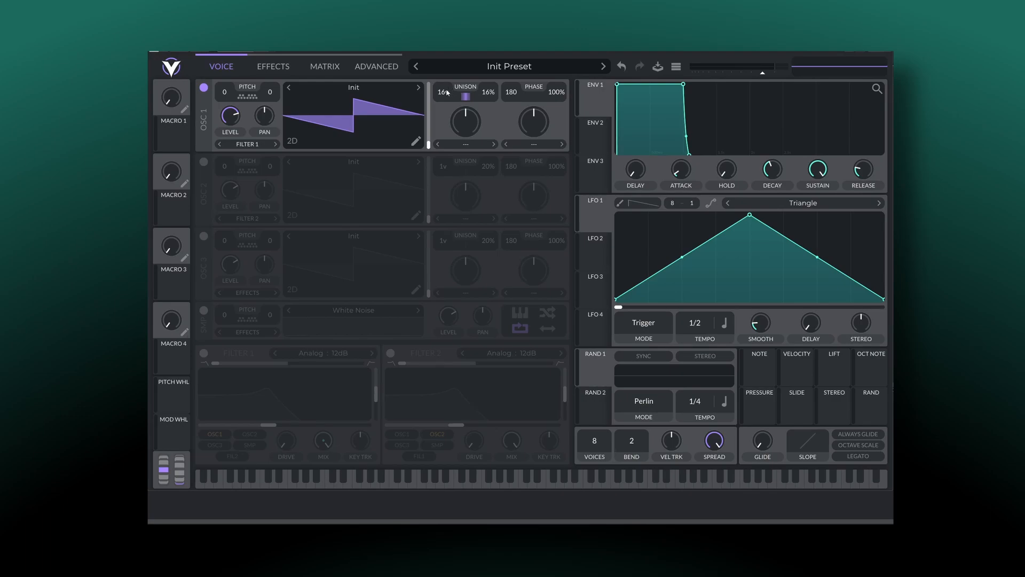
pyautogui.moveTo(443, 92); pyautogui.dragTo(437, 151)
pyautogui.moveTo(488, 93); pyautogui.dragTo(486, 99)
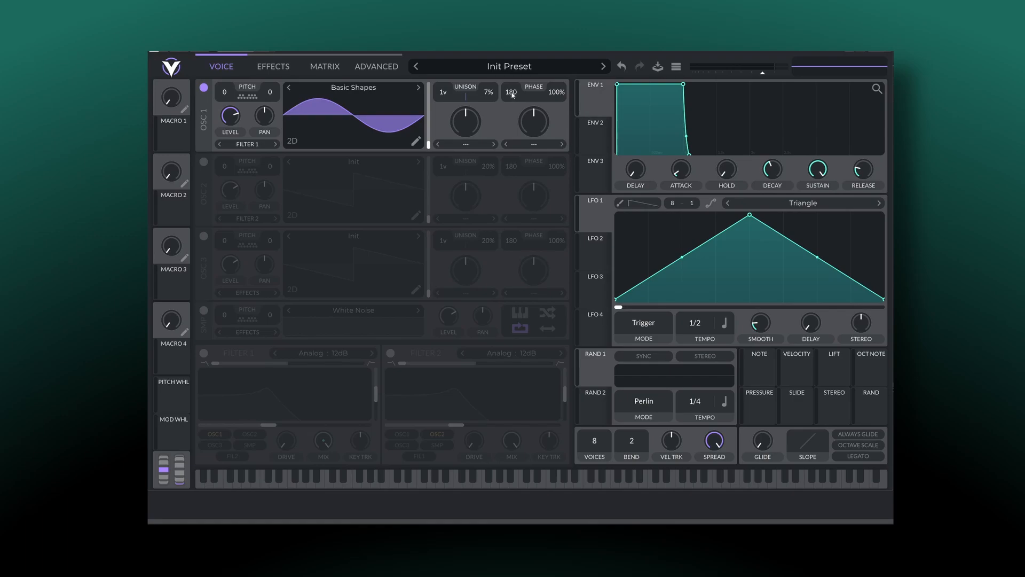
# Try adjusting oscillator 1's phase and applying the Formant distortion with a varied amount
pyautogui.moveTo(511, 94); pyautogui.dragTo(553, 107)
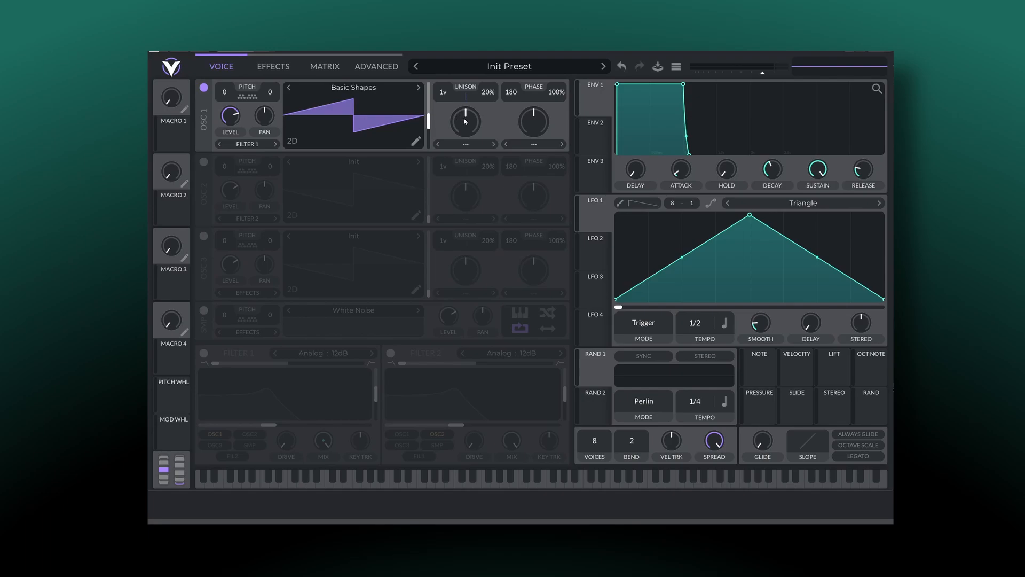
pyautogui.click(534, 144)
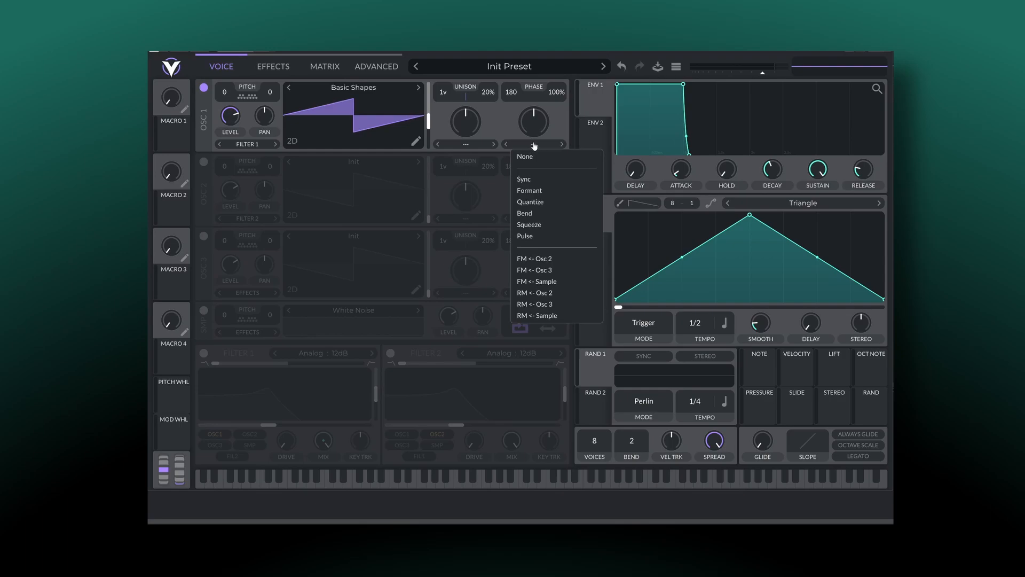
pyautogui.click(539, 190)
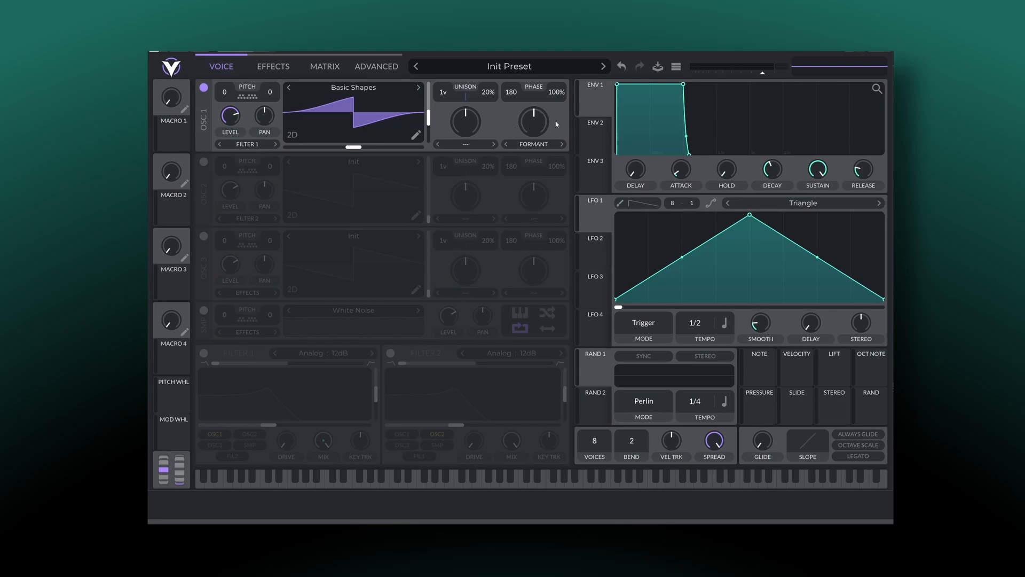
pyautogui.moveTo(534, 122)
pyautogui.mouseDown()
pyautogui.moveTo(533, 102)
pyautogui.moveTo(530, 145)
pyautogui.moveTo(535, 99)
pyautogui.moveTo(534, 121)
pyautogui.mouseUp()
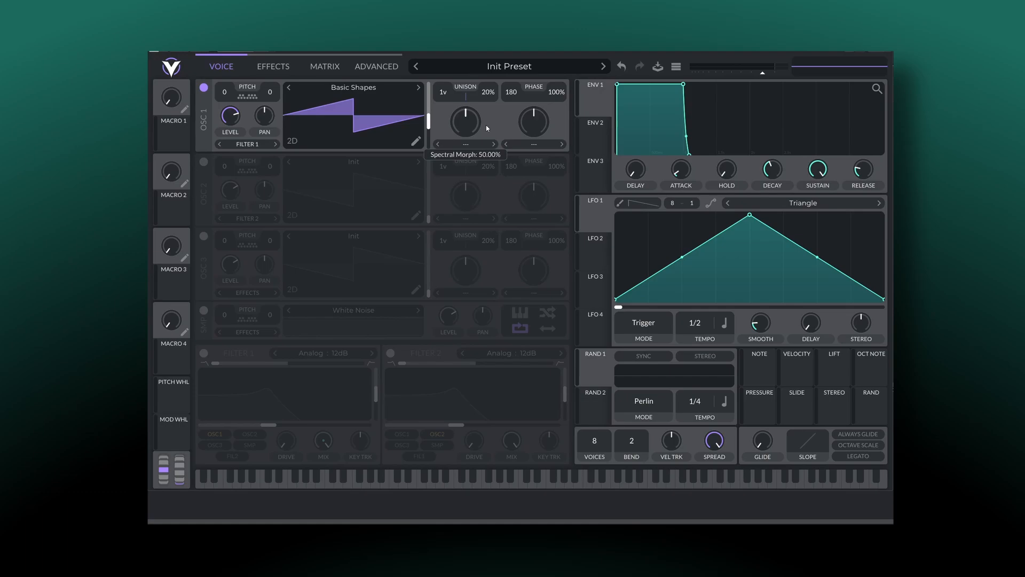
# Try the Smear spectral morph on oscillator 1 and vary its amount
pyautogui.click(469, 146)
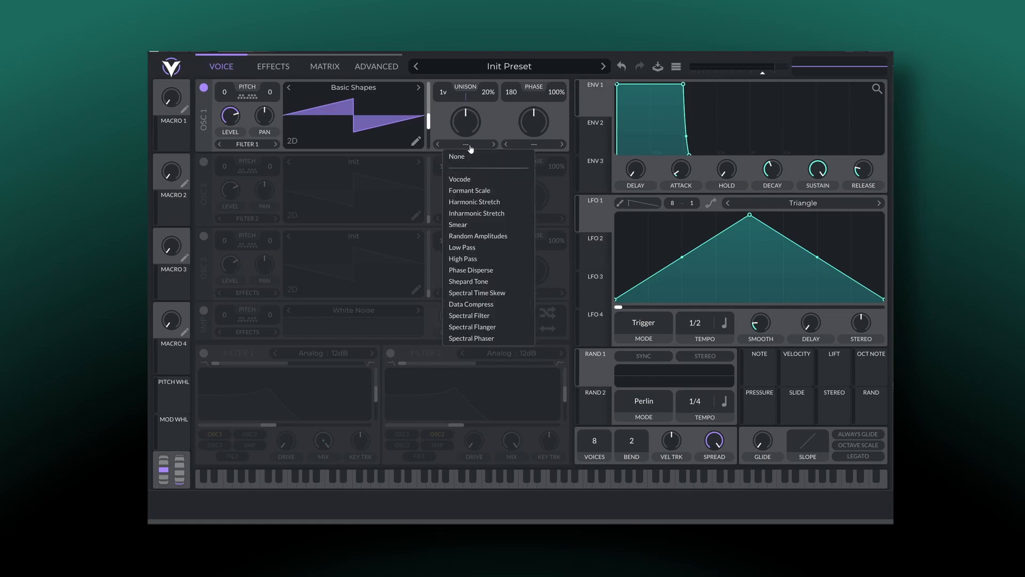
pyautogui.click(464, 224)
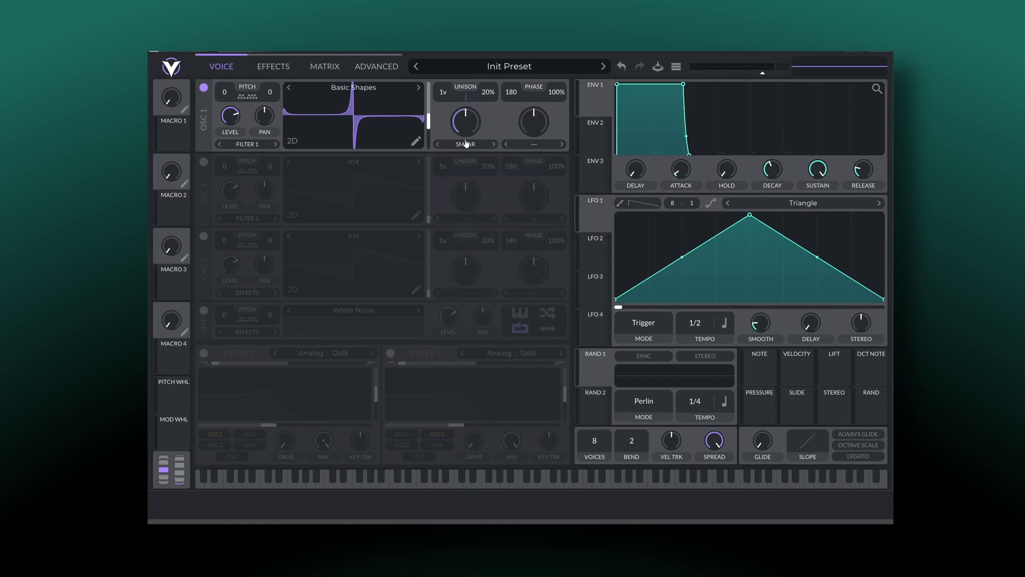
pyautogui.moveTo(466, 143)
pyautogui.mouseDown()
pyautogui.moveTo(457, 156)
pyautogui.moveTo(465, 105)
pyautogui.moveTo(465, 129)
pyautogui.moveTo(470, 118)
pyautogui.mouseUp()
# Apply the Vocode spectral morph to oscillator 1 with an amount of 22.65%
pyautogui.click(465, 144)
pyautogui.click(459, 179)
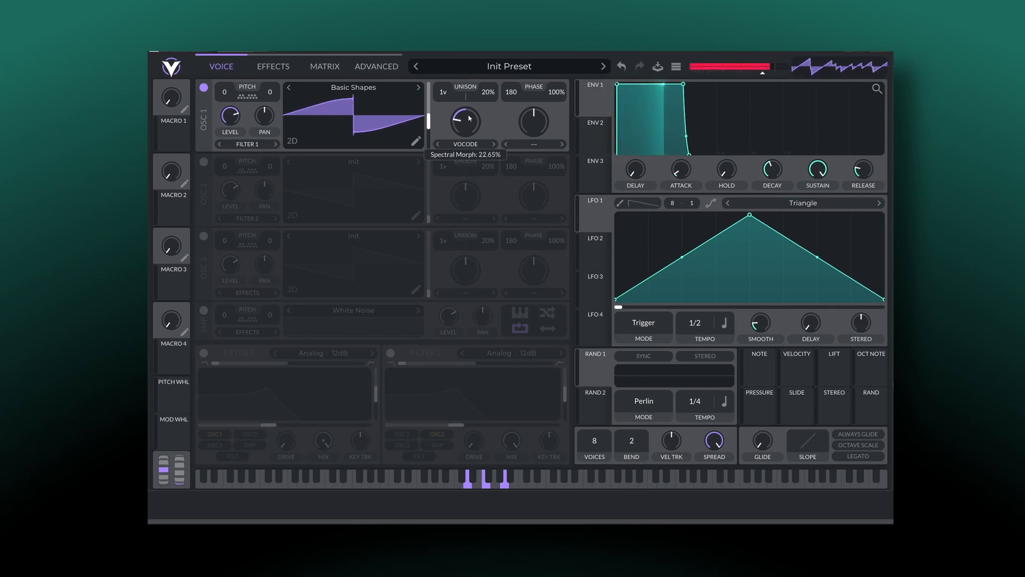
# Apply the Formant distortion to oscillator 1, raise its distortion and Vocode amounts, and set unison to 5 voices
pyautogui.click(533, 145)
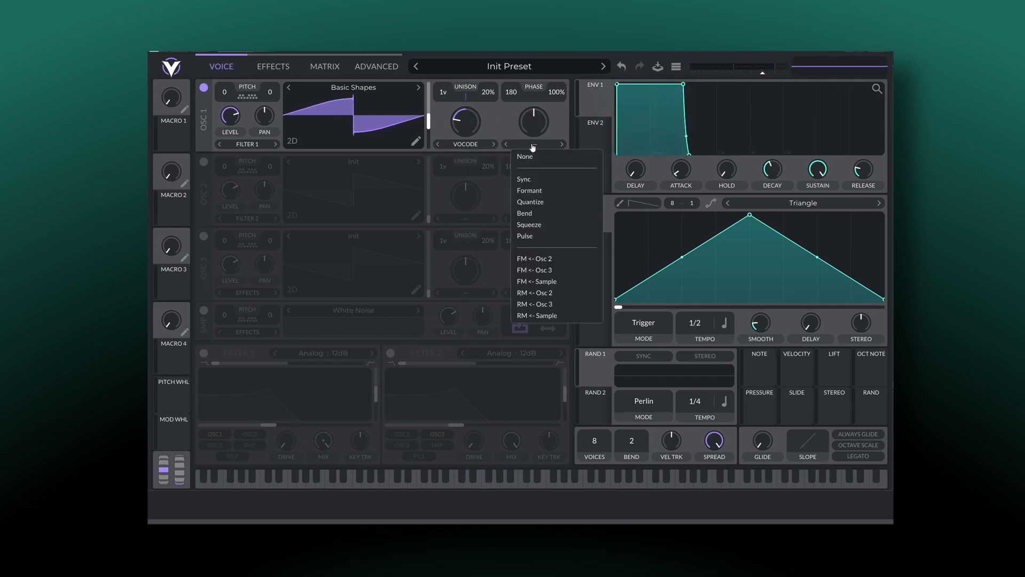
pyautogui.click(531, 191)
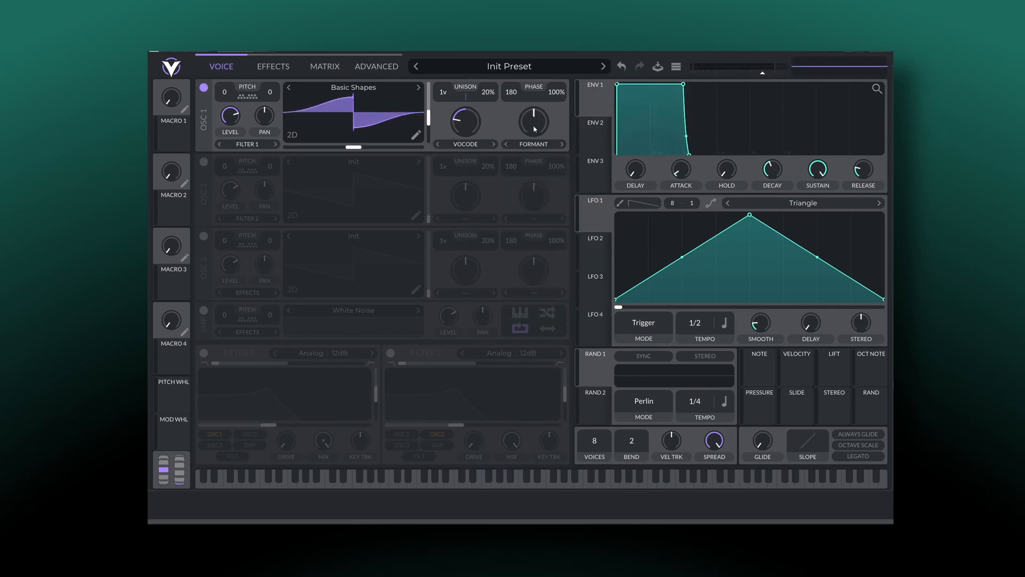
pyautogui.moveTo(535, 129); pyautogui.dragTo(536, 113)
pyautogui.moveTo(465, 122); pyautogui.dragTo(465, 86)
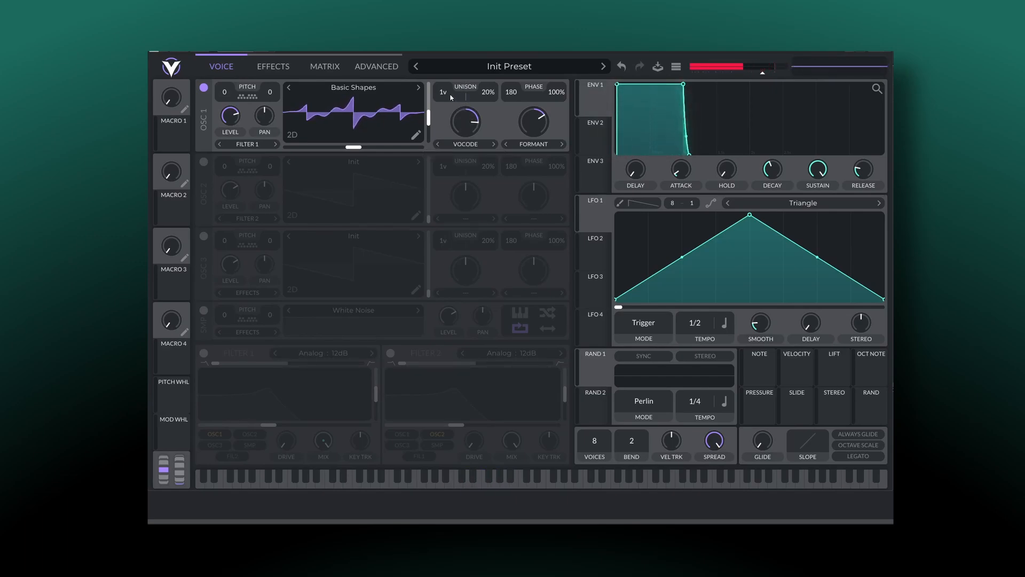
pyautogui.moveTo(452, 98); pyautogui.dragTo(445, 78)
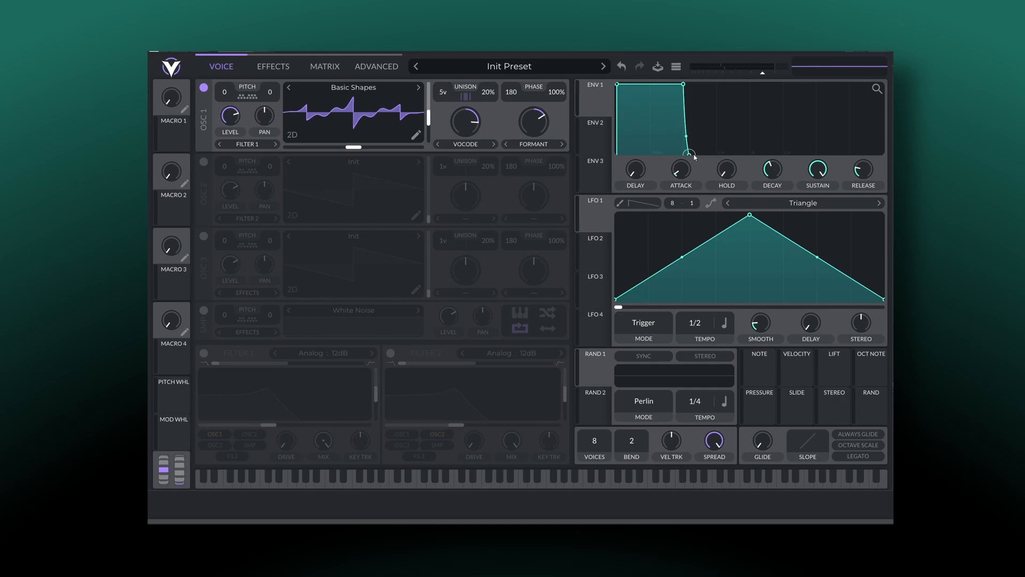
# Lengthen envelope 1's release and attack to give the sound a slow fade-in and a longer tail
pyautogui.moveTo(690, 155); pyautogui.dragTo(729, 155)
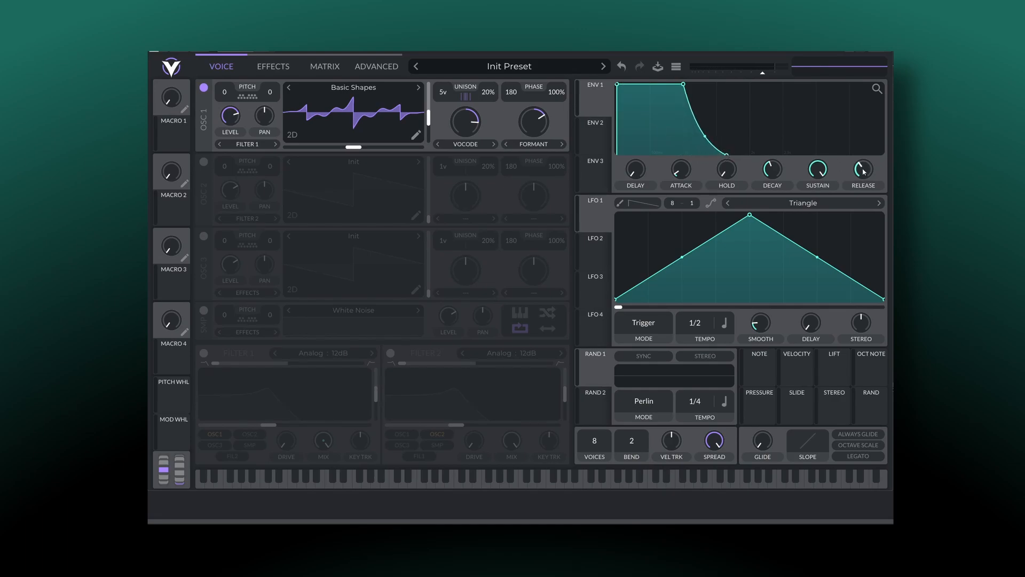
pyautogui.moveTo(864, 171); pyautogui.dragTo(858, 165)
pyautogui.moveTo(683, 180); pyautogui.dragTo(677, 149)
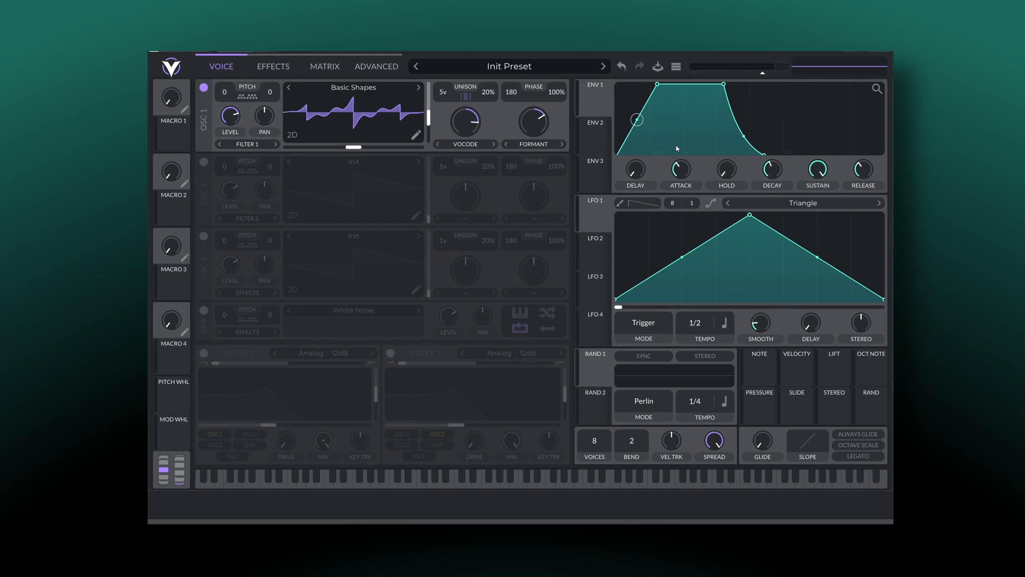
# Play a series of notes and chords to audition envelope 1's longer attack and release
pyautogui.press('a')
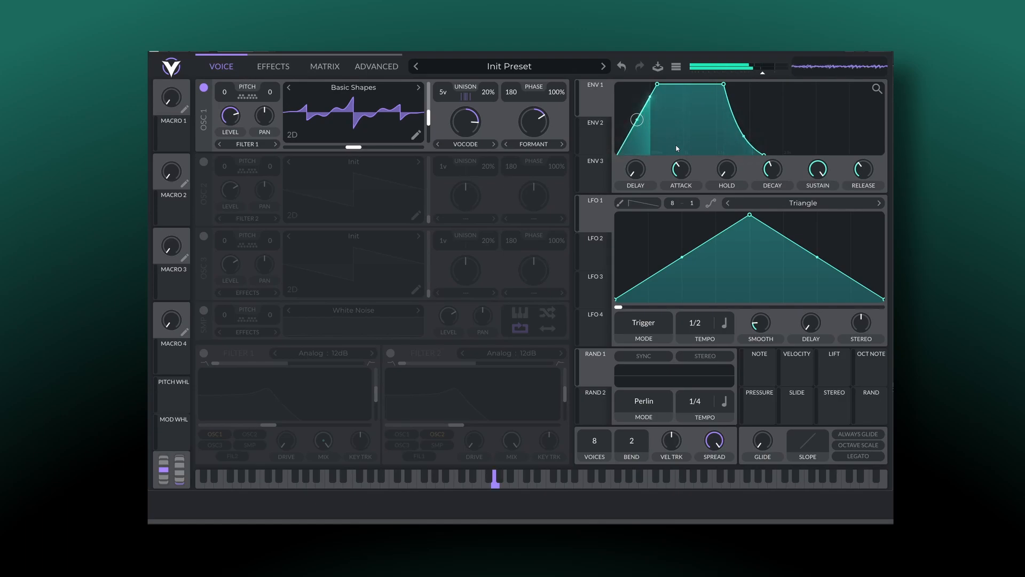
pyautogui.press('a')
pyautogui.press('d')
pyautogui.press('g')
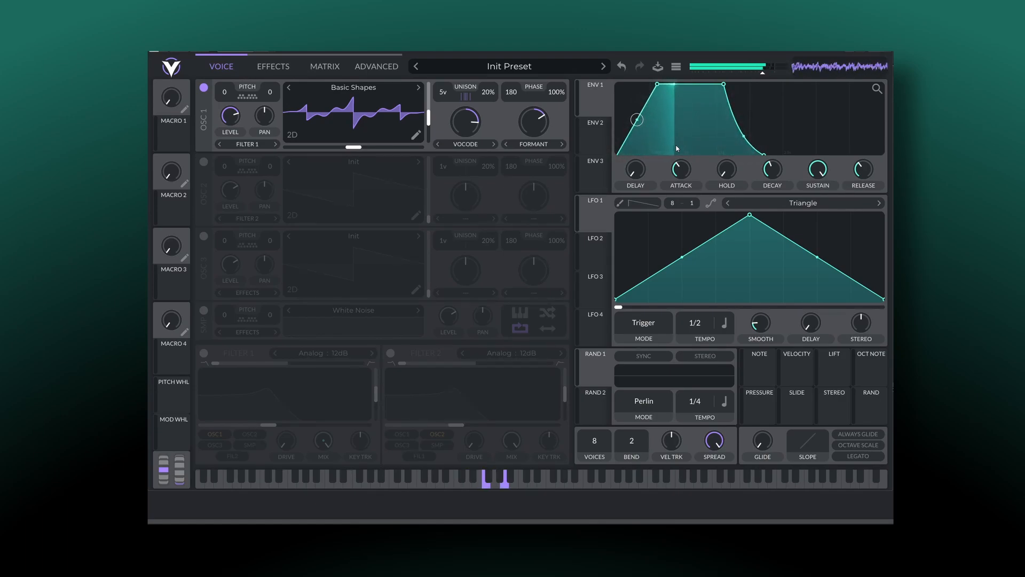
pyautogui.press('s')
pyautogui.press('f')
pyautogui.press('h')
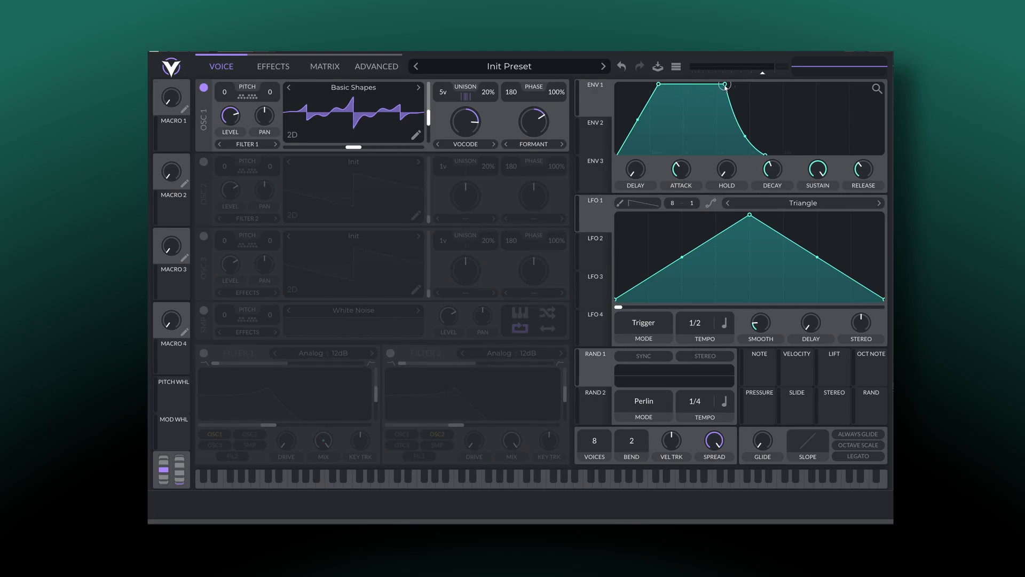
# Lower envelope 1's sustain to about half, and try a delay of 0.420 secs before resetting the delay
pyautogui.moveTo(725, 86); pyautogui.dragTo(718, 117)
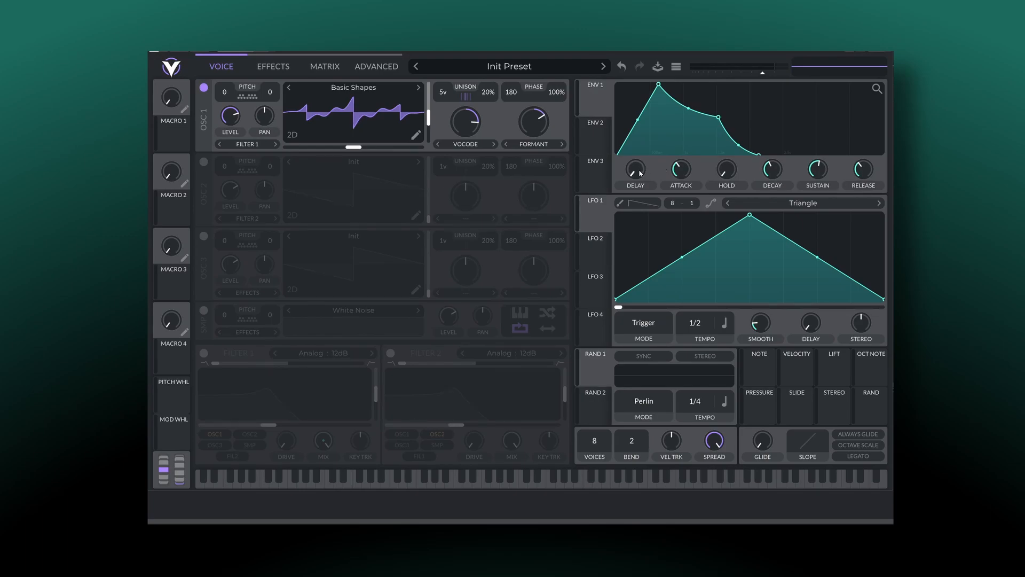
pyautogui.moveTo(641, 171); pyautogui.dragTo(624, 119)
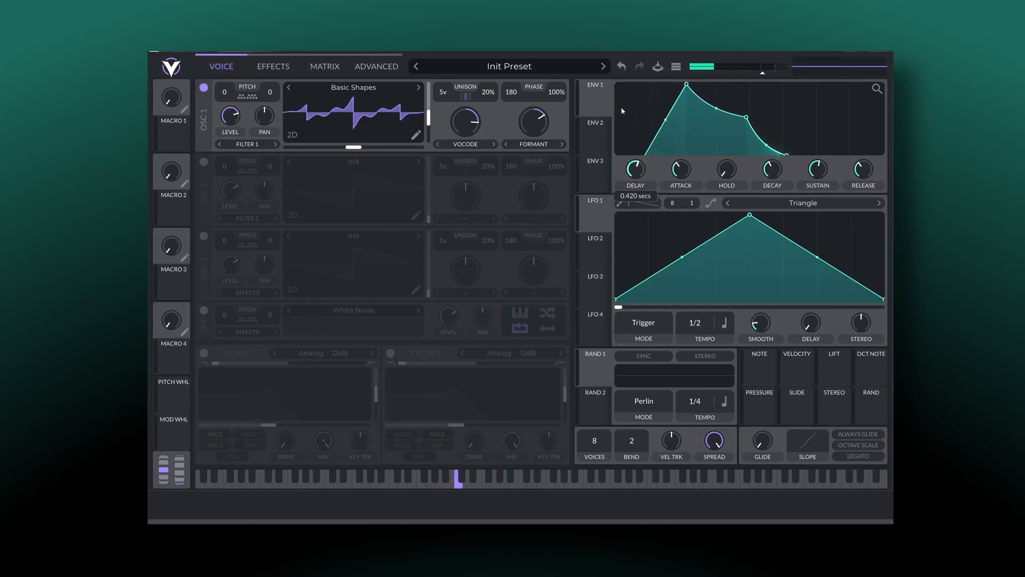
pyautogui.doubleClick(636, 168)
# Shape envelope 1 into a pluck by resetting the attack, dropping the sustain to zero and shortening the decay
pyautogui.doubleClick(679, 169)
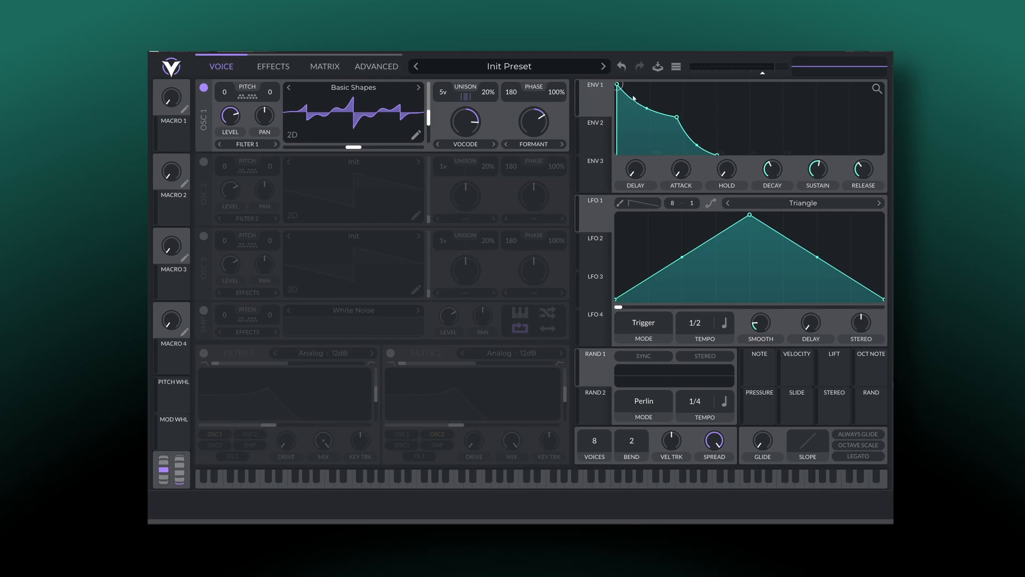
pyautogui.moveTo(679, 120); pyautogui.dragTo(662, 166)
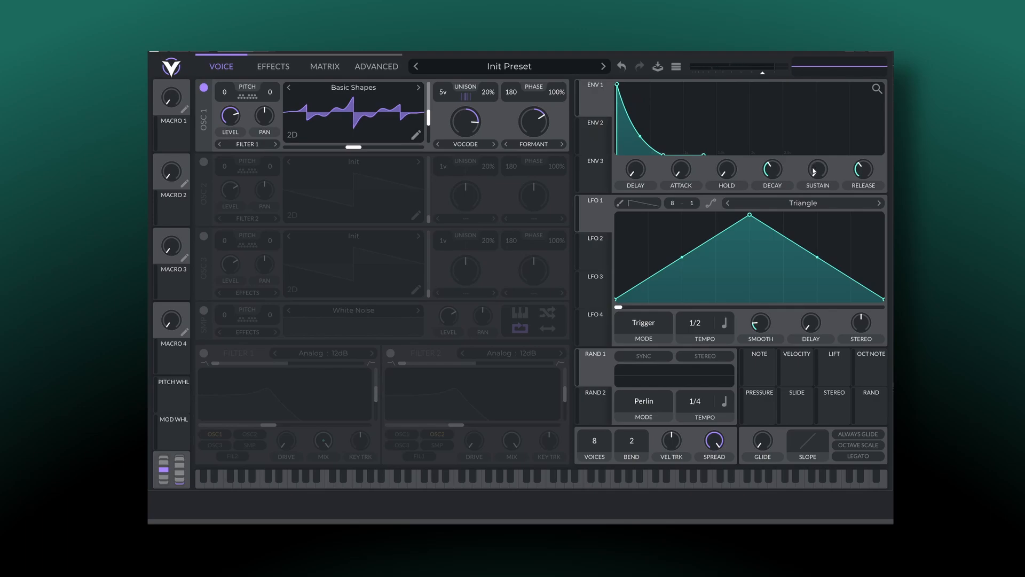
pyautogui.moveTo(772, 172); pyautogui.dragTo(766, 172)
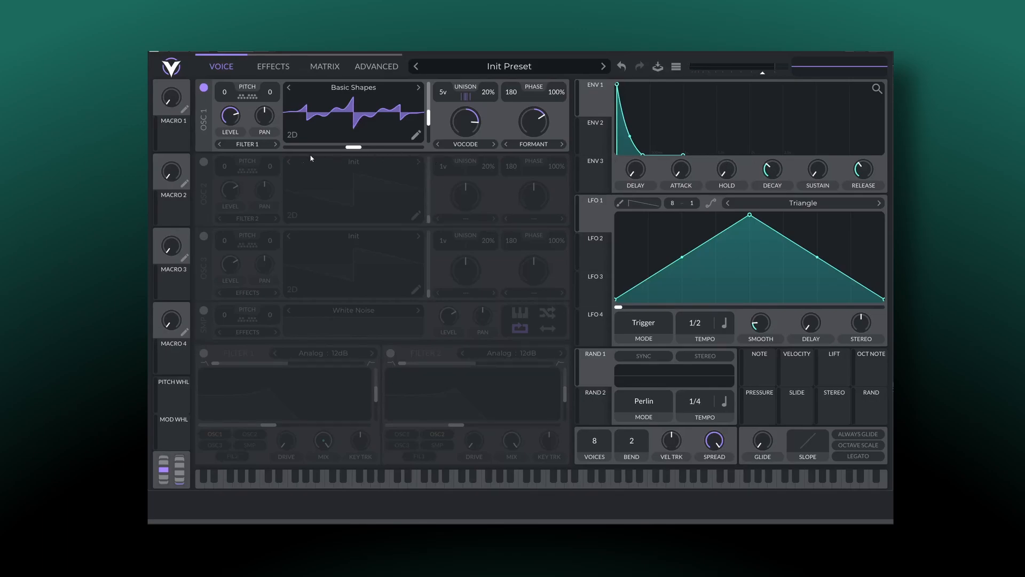
# Enable oscillator 2 with the Basic Shapes wavetable, transposed -12 semitones, with 2 unison voices and 31% detune
pyautogui.click(204, 162)
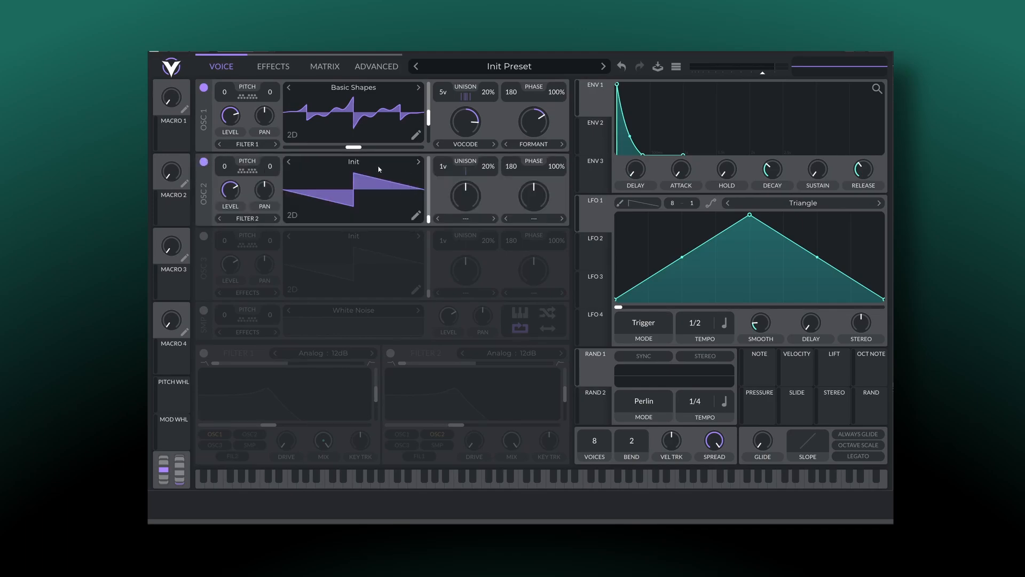
pyautogui.click(418, 161)
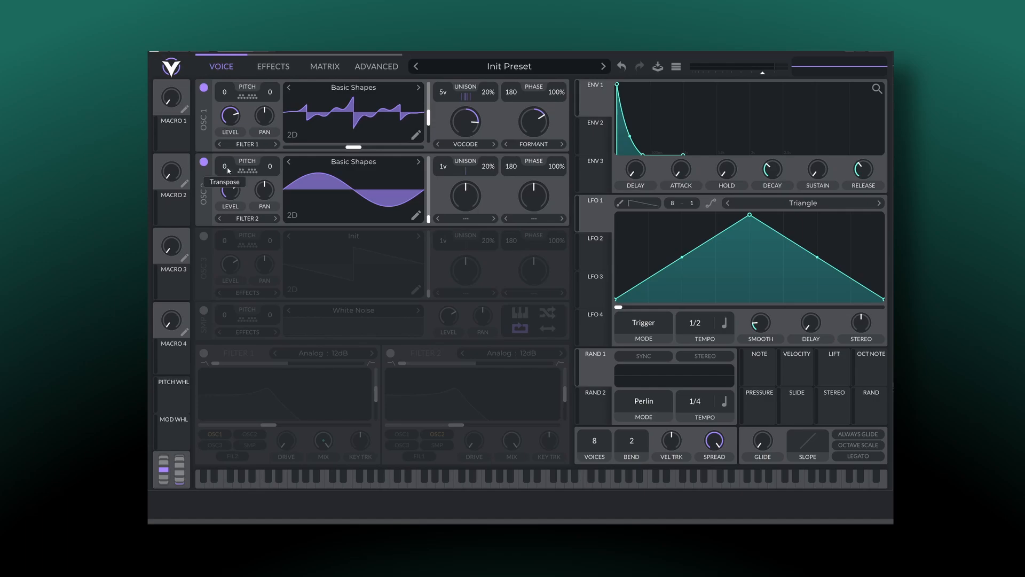
pyautogui.moveTo(229, 167); pyautogui.dragTo(231, 212)
pyautogui.press('a')
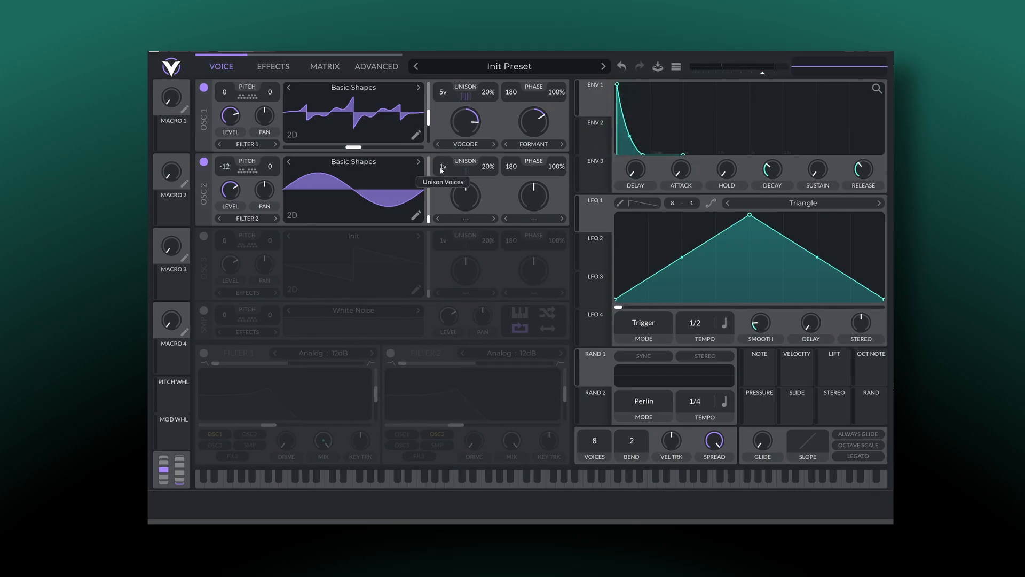
pyautogui.moveTo(443, 173); pyautogui.dragTo(487, 167)
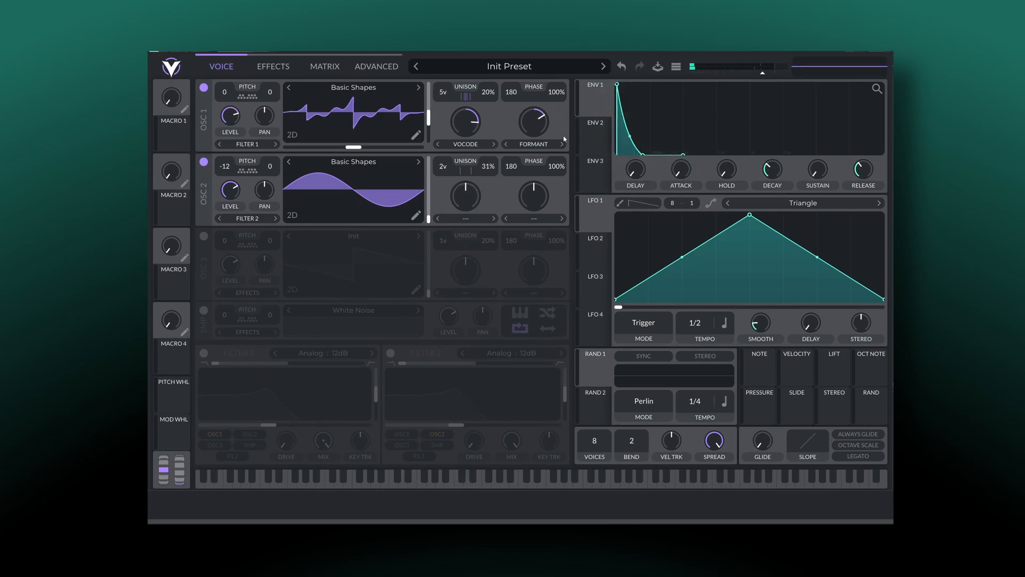
# Enable the Reverb effect and raise its mix, then return to the oscillator view
pyautogui.click(280, 68)
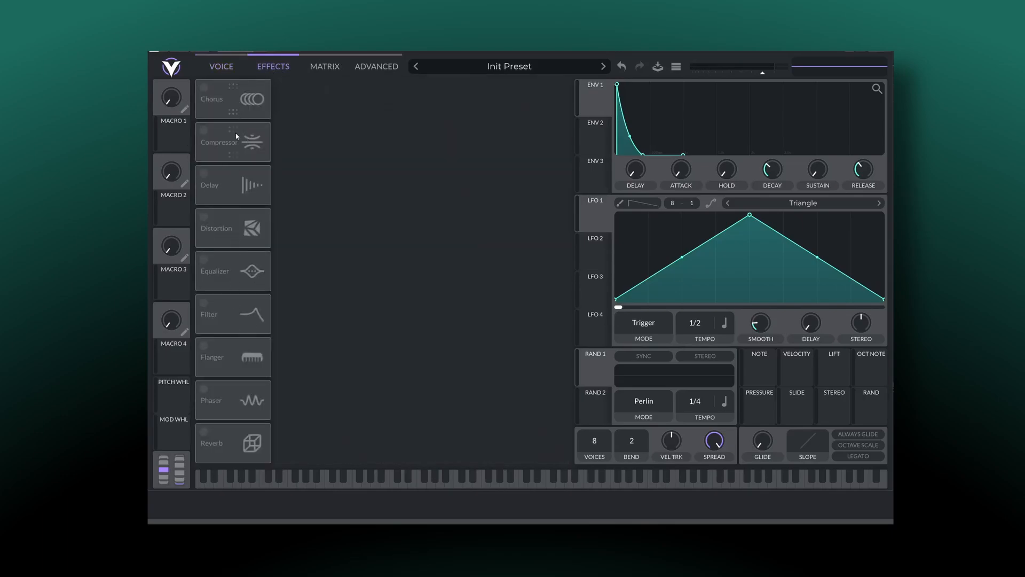
pyautogui.click(204, 432)
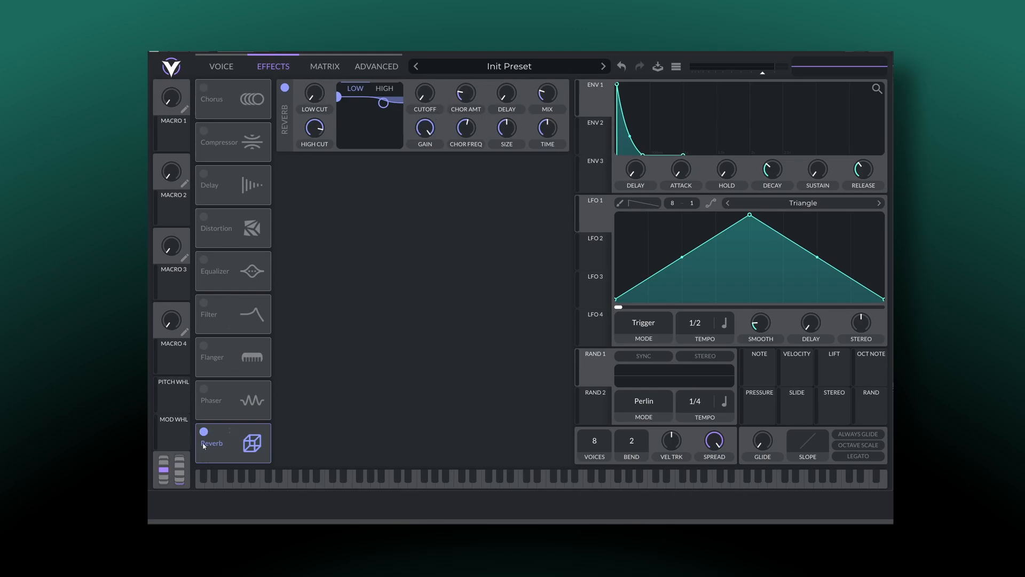
pyautogui.click(221, 67)
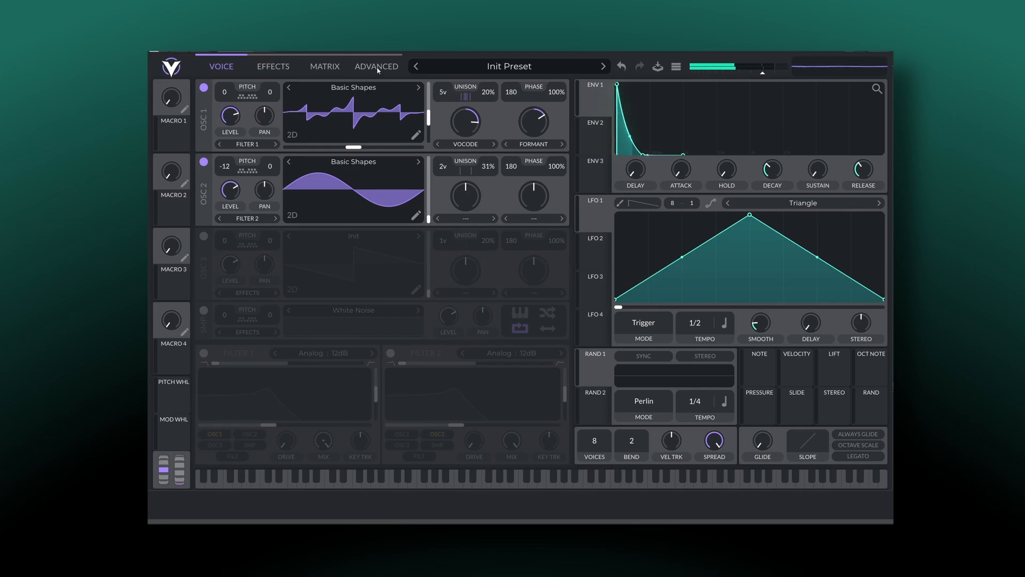
pyautogui.click(325, 66)
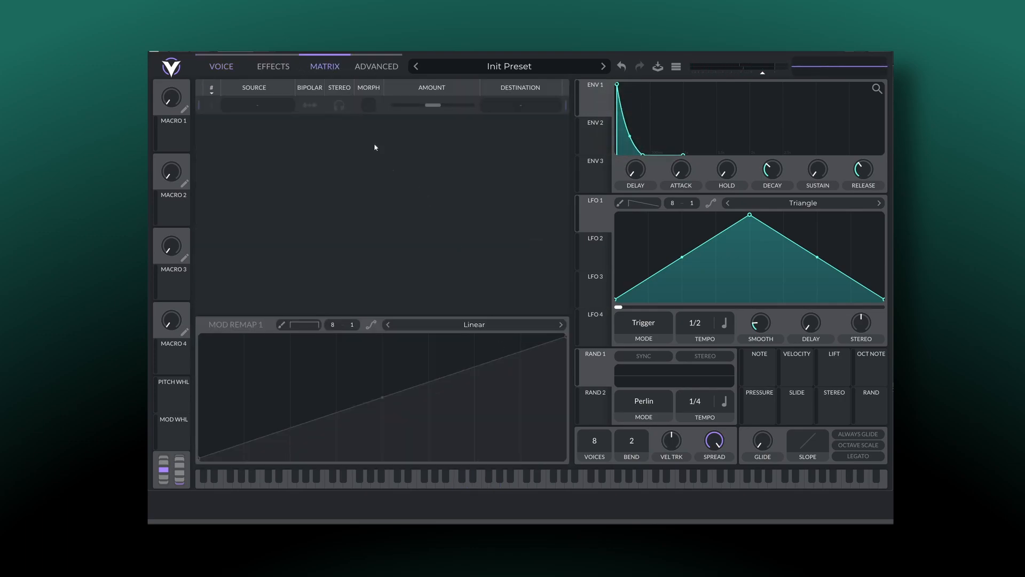
pyautogui.click(288, 67)
pyautogui.moveTo(547, 112); pyautogui.dragTo(549, 81)
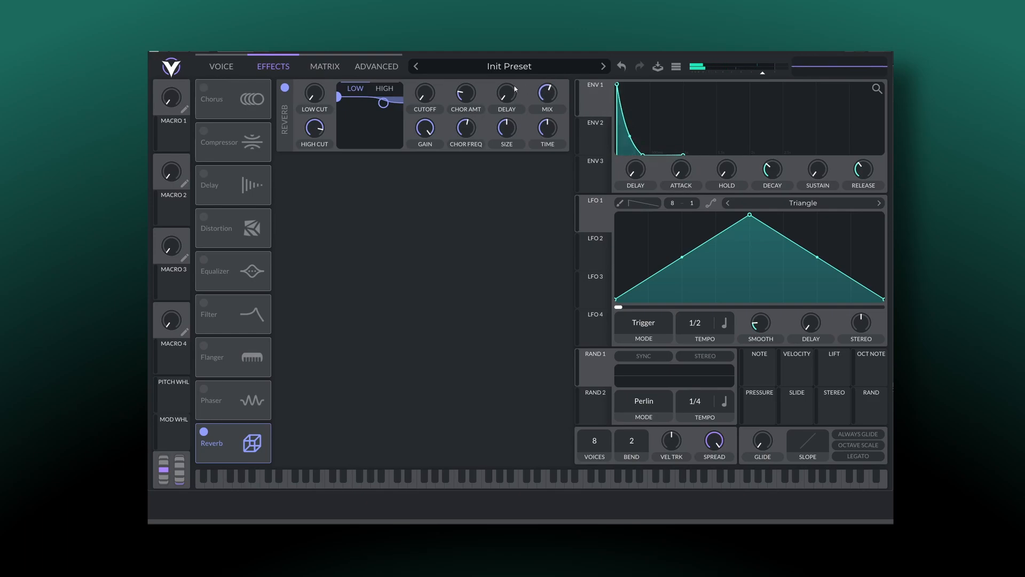
pyautogui.click(231, 70)
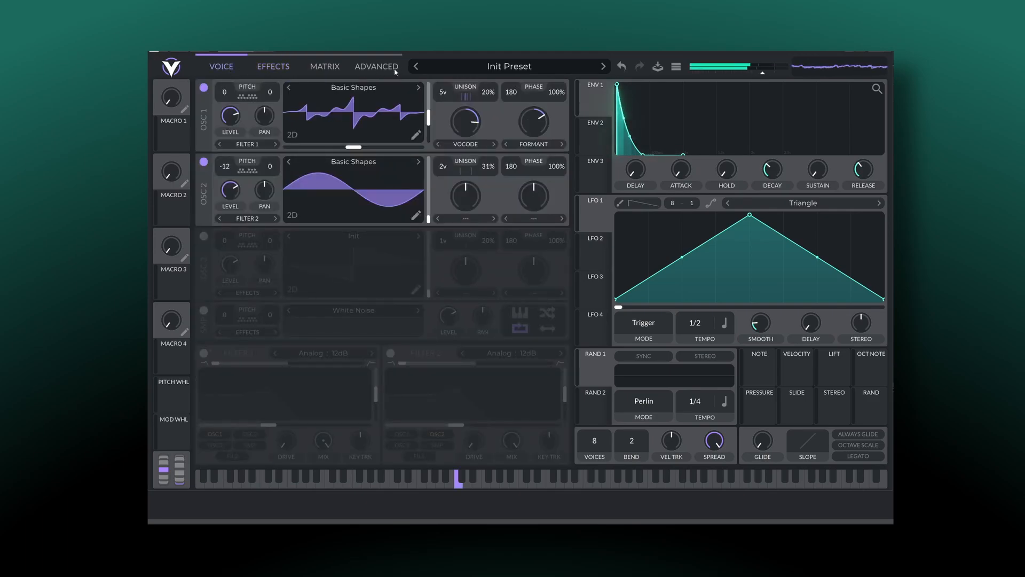
# Lengthen envelope 1's decay and attack and raise its sustain to nearly full for a pad-like shape
pyautogui.moveTo(643, 154)
pyautogui.mouseDown()
pyautogui.moveTo(657, 144)
pyautogui.moveTo(654, 155)
pyautogui.mouseUp()
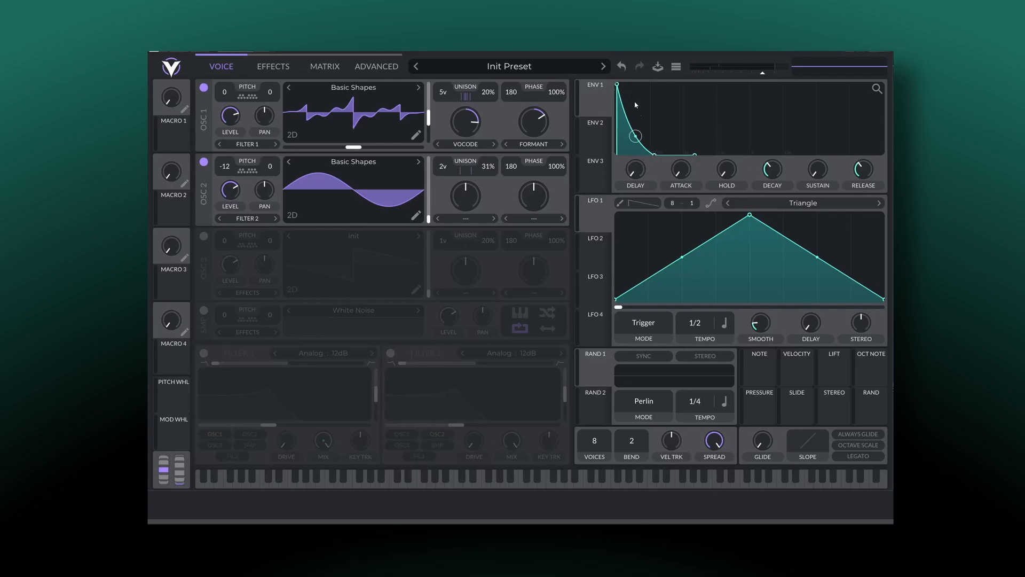
pyautogui.moveTo(617, 86); pyautogui.dragTo(666, 85)
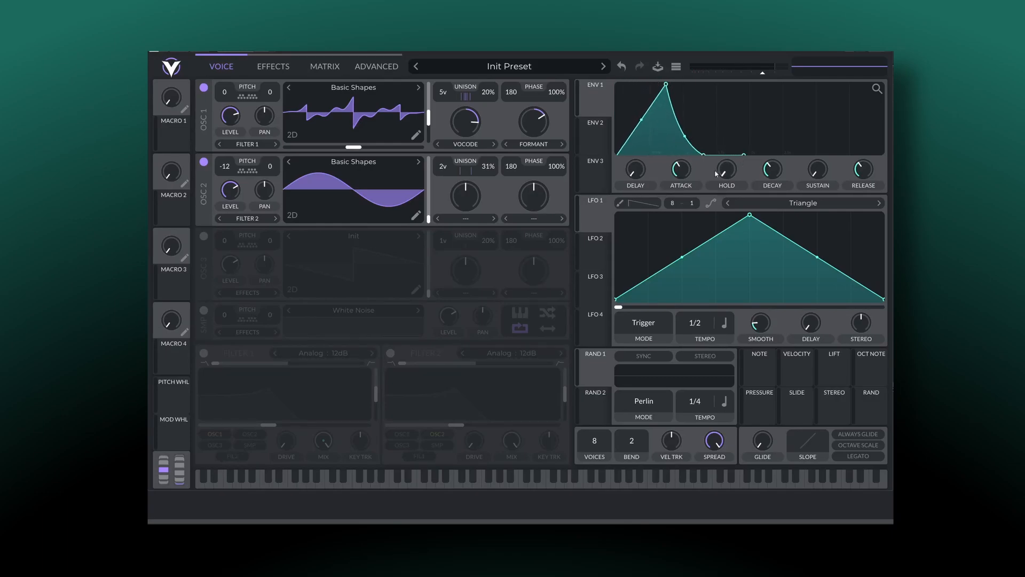
pyautogui.moveTo(817, 169); pyautogui.dragTo(815, 94)
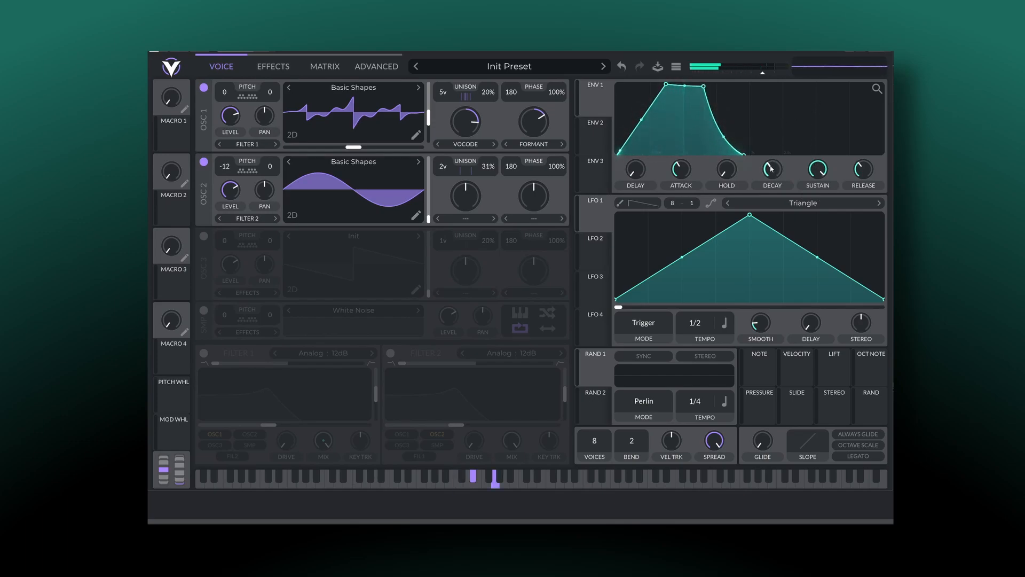
pyautogui.moveTo(771, 168); pyautogui.dragTo(778, 161)
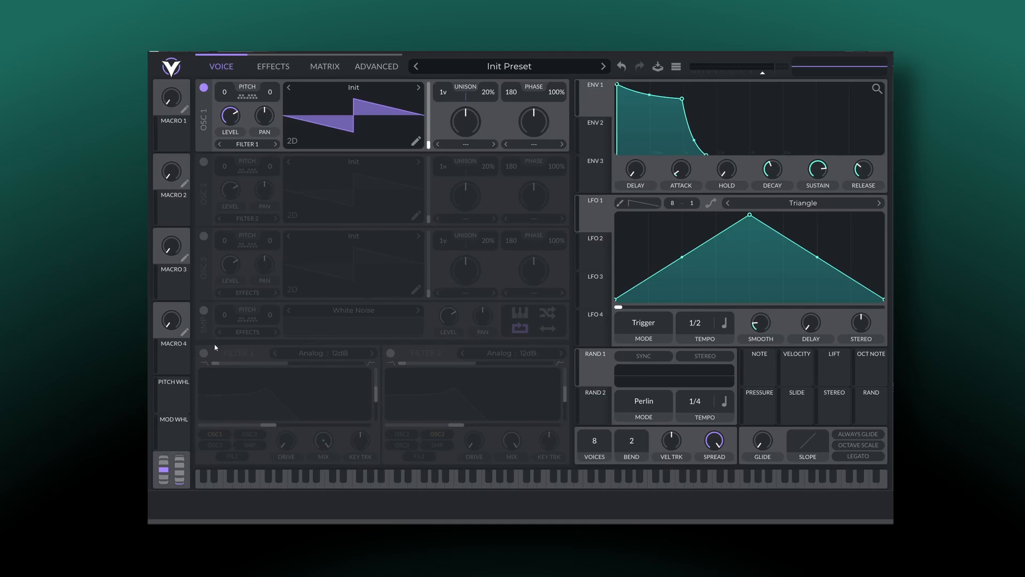
# Enable Filter 1 and Filter 2, and keep oscillator 1 routed to Filter 1
pyautogui.click(203, 353)
pyautogui.click(390, 353)
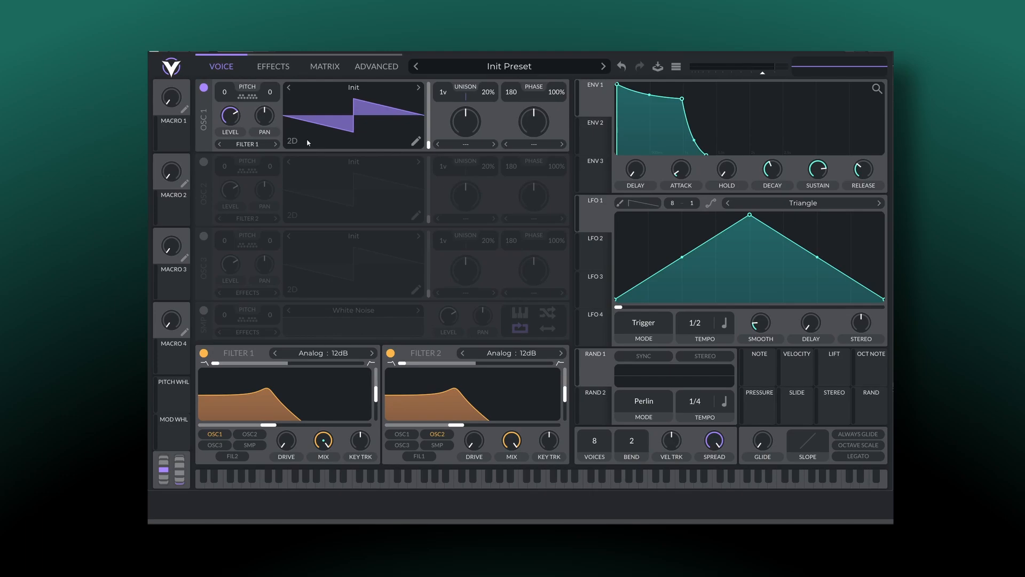
pyautogui.click(249, 148)
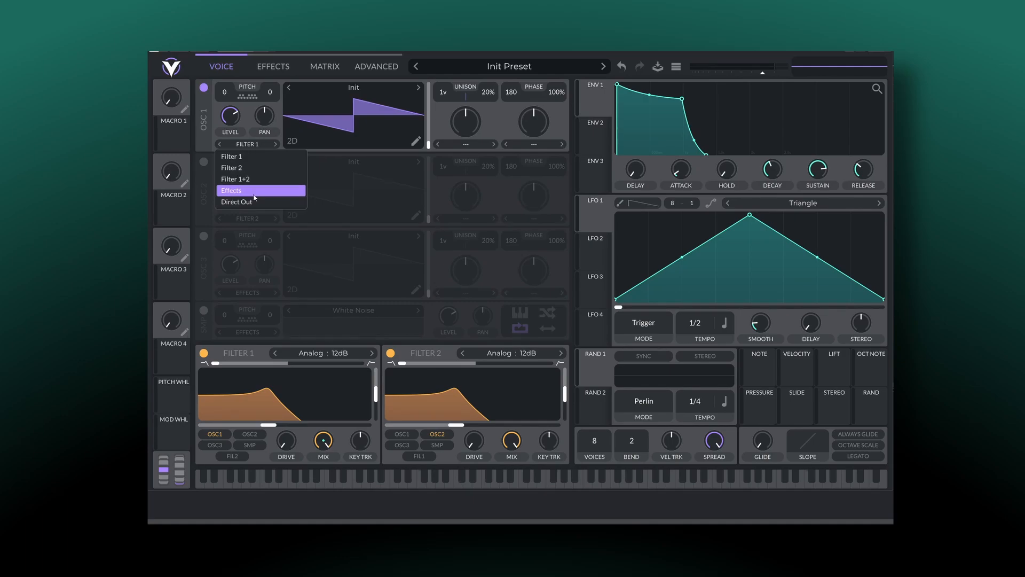
pyautogui.click(257, 159)
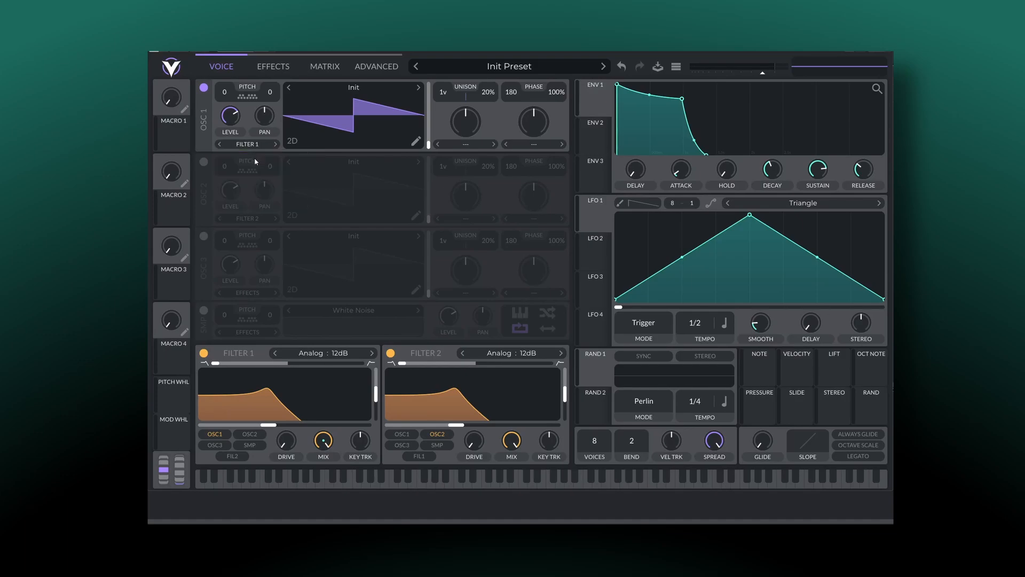
# Sweep Filter 1's blend and return it to low-pass, and set the cutoff to 27.38 semitones and resonance to 73.57%
pyautogui.moveTo(272, 414); pyautogui.dragTo(293, 380)
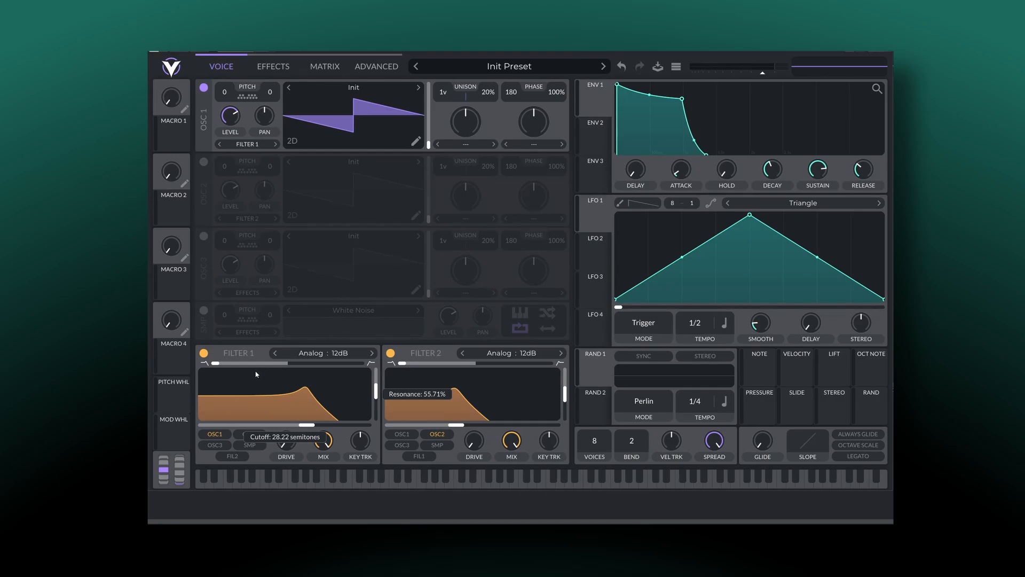
pyautogui.moveTo(228, 362); pyautogui.dragTo(357, 356)
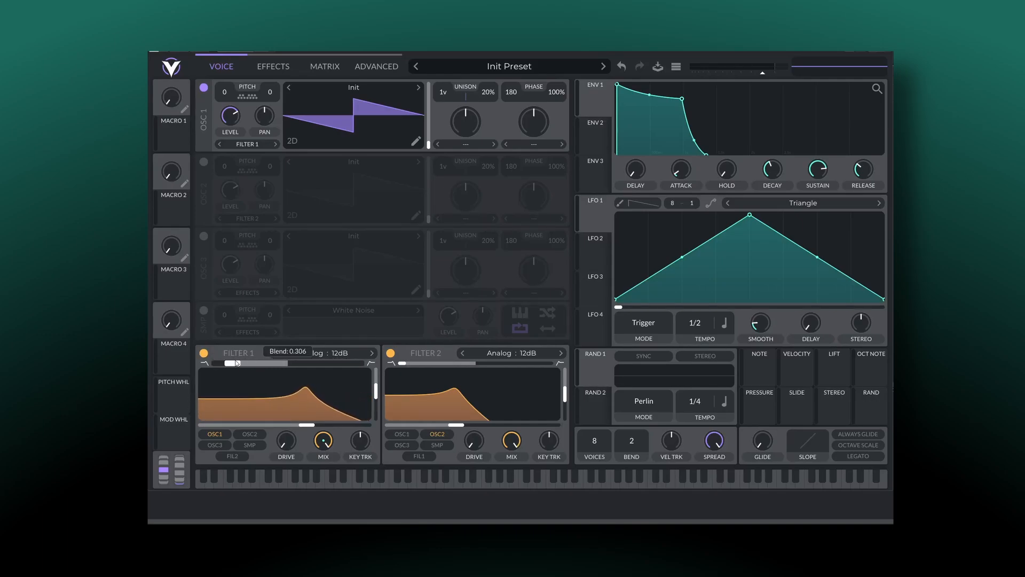
pyautogui.moveTo(360, 364); pyautogui.dragTo(226, 367)
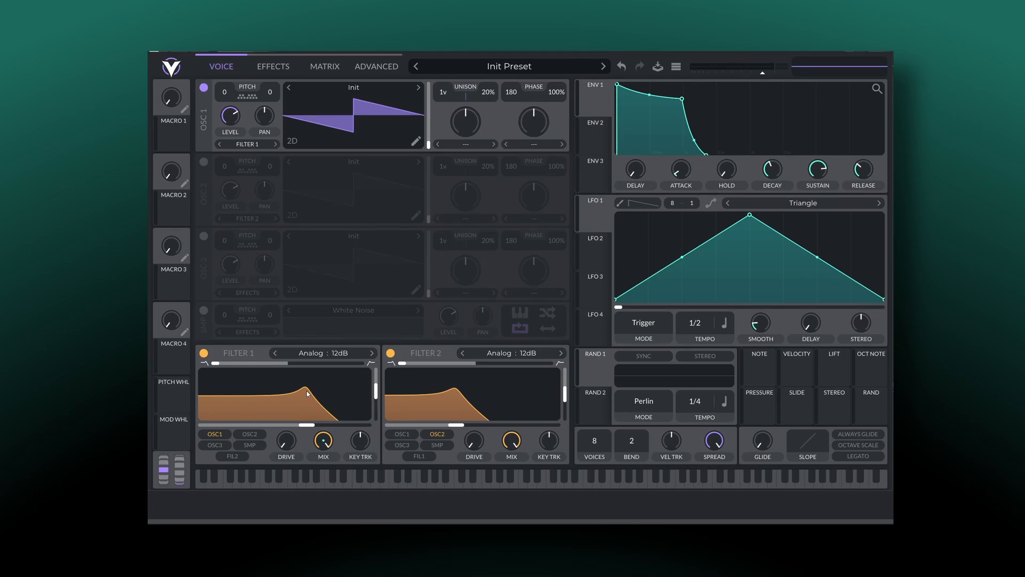
pyautogui.moveTo(307, 394); pyautogui.dragTo(306, 383)
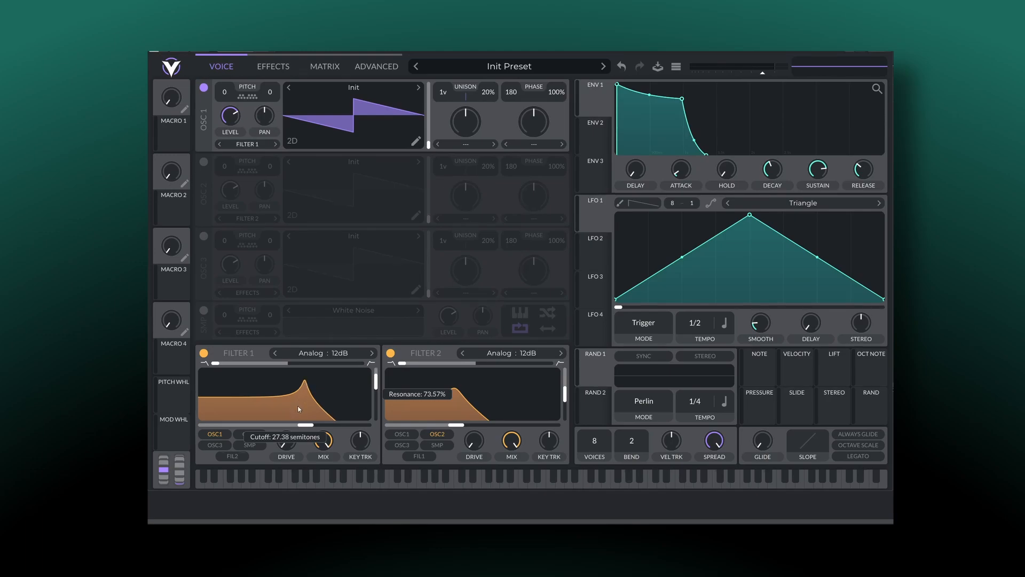
# Set Filter 1's cutoff to about 30.18 semitones and resonance to 65.71%, and try its Dirty, Ladder, Digital and Diode models before choosing Formant AOIE
pyautogui.moveTo(300, 403); pyautogui.dragTo(296, 404)
pyautogui.moveTo(296, 403)
pyautogui.mouseDown()
pyautogui.moveTo(331, 400)
pyautogui.moveTo(276, 408)
pyautogui.moveTo(302, 405)
pyautogui.mouseUp()
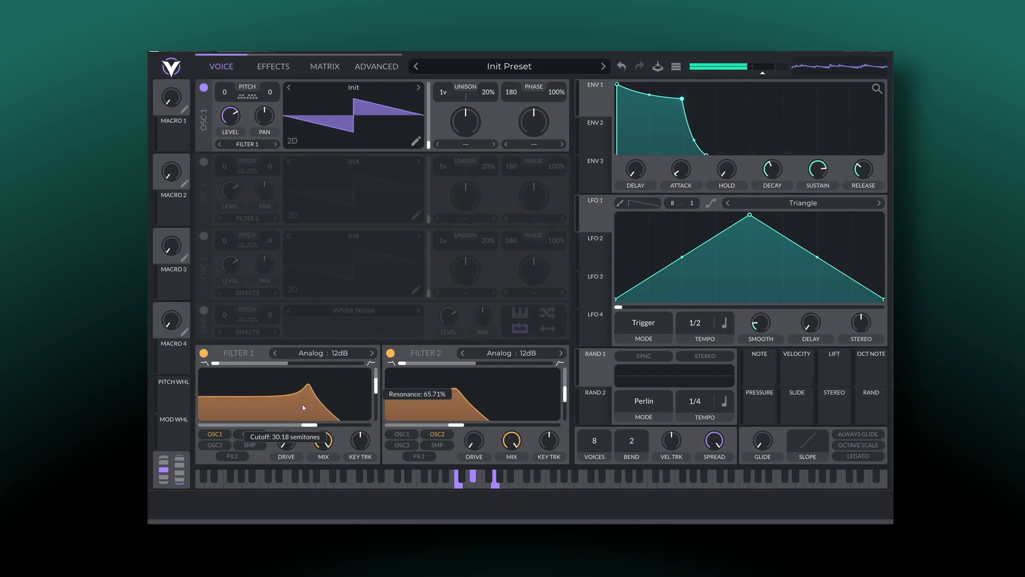
pyautogui.click(328, 354)
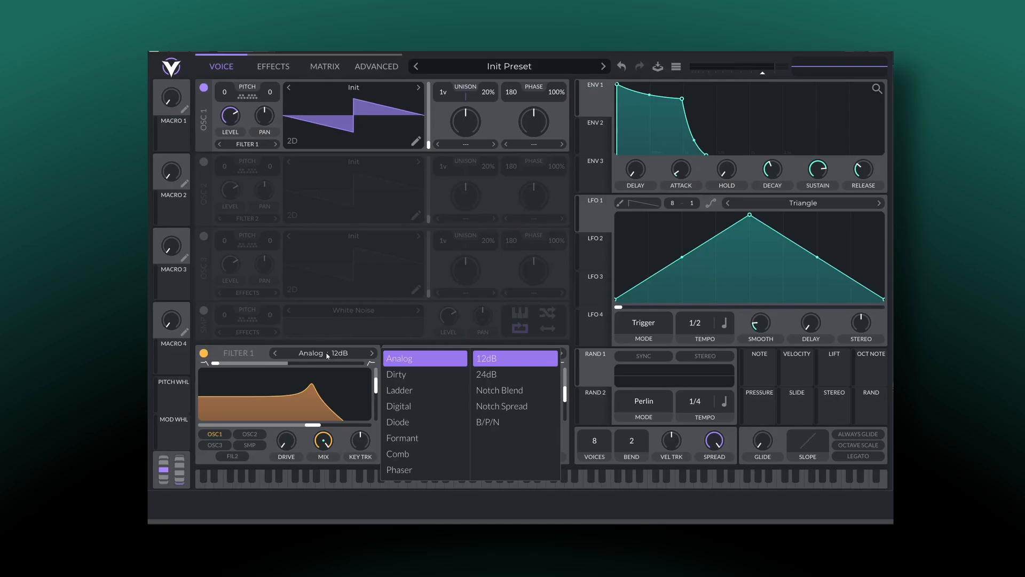
pyautogui.click(400, 376)
pyautogui.click(400, 391)
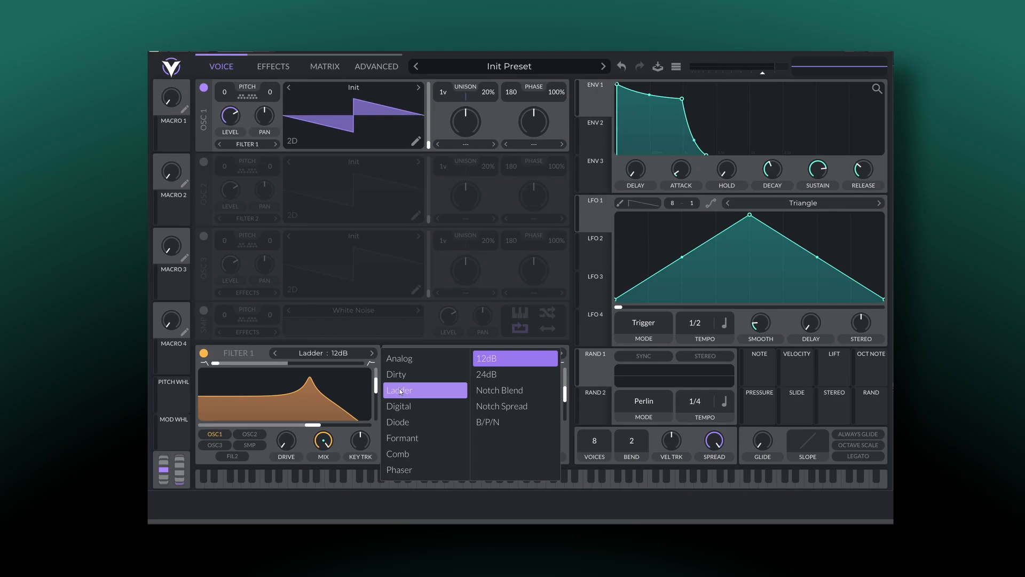
pyautogui.click(410, 407)
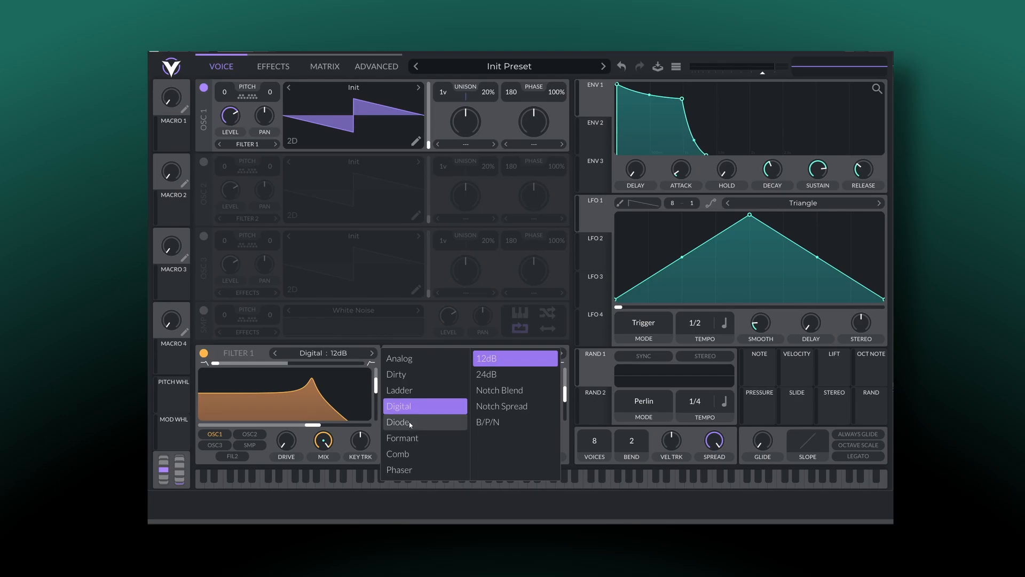
pyautogui.click(409, 422)
pyautogui.click(411, 437)
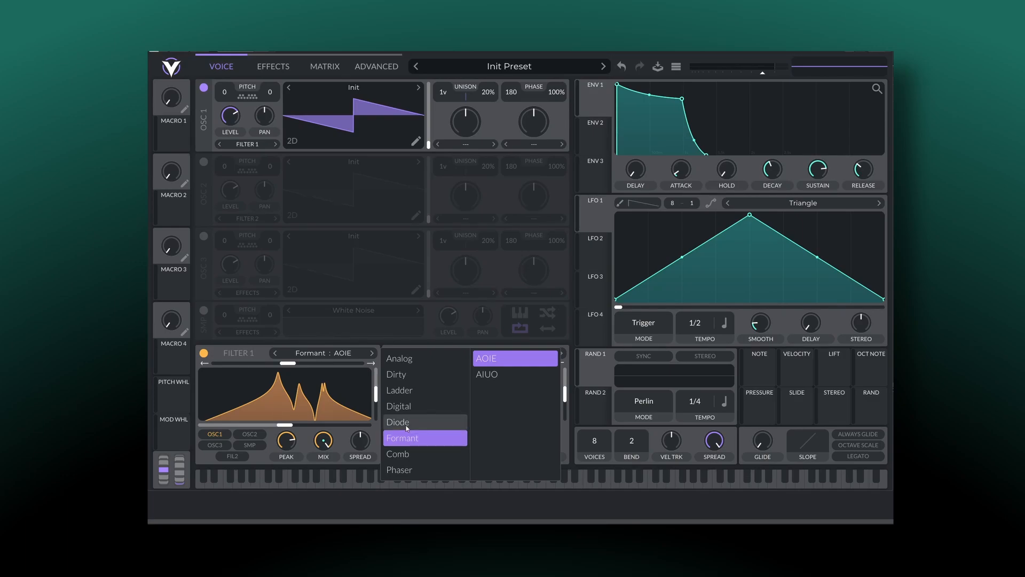
pyautogui.click(411, 437)
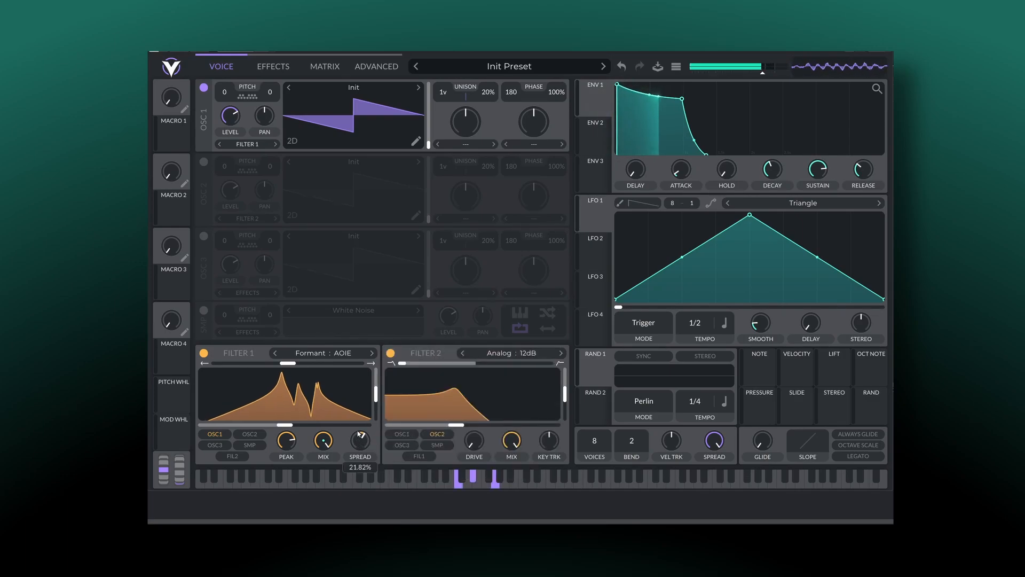
# Adjust Filter 1's formant spread to a lower setting and assign envelope 2 to modulate it
pyautogui.moveTo(359, 440); pyautogui.dragTo(339, 466)
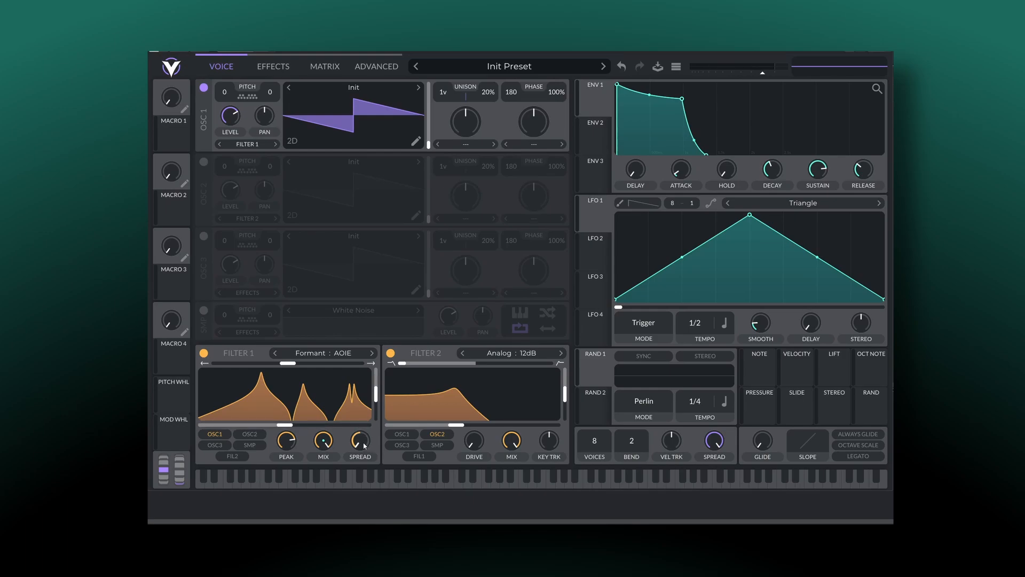
pyautogui.moveTo(365, 445)
pyautogui.mouseDown()
pyautogui.moveTo(357, 413)
pyautogui.moveTo(357, 435)
pyautogui.mouseUp()
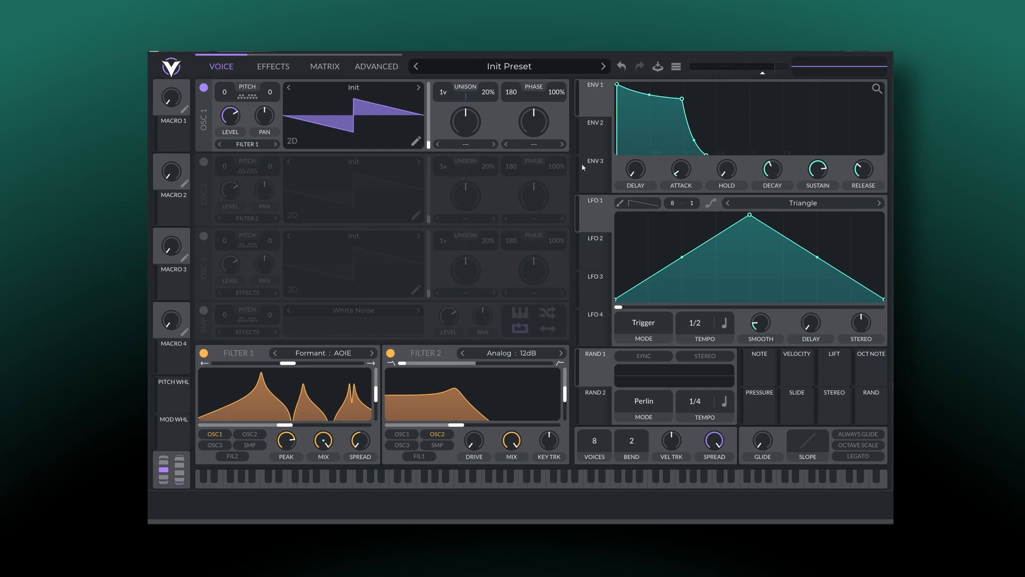
pyautogui.click(602, 140)
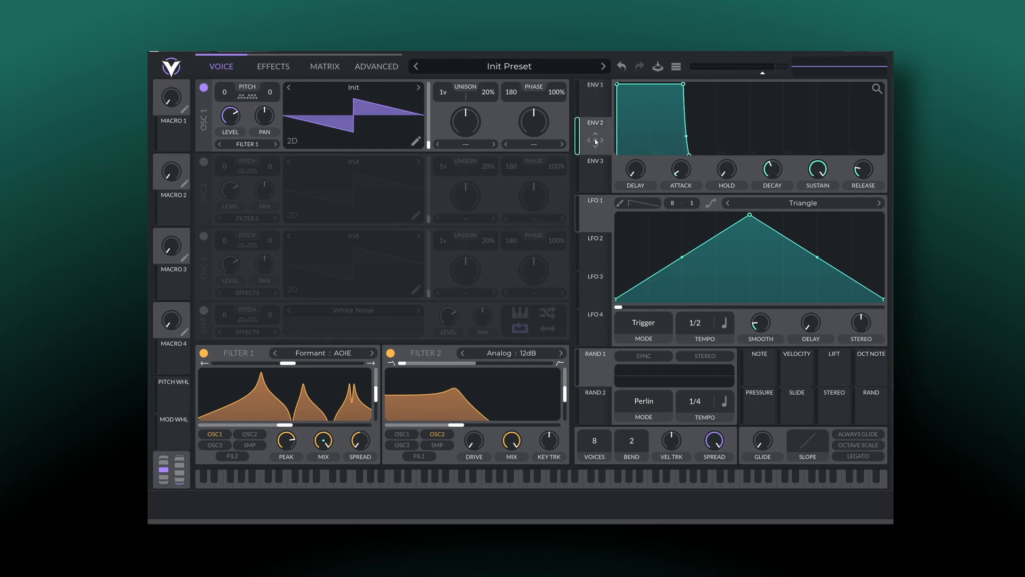
pyautogui.moveTo(597, 142); pyautogui.dragTo(363, 444)
pyautogui.moveTo(587, 149)
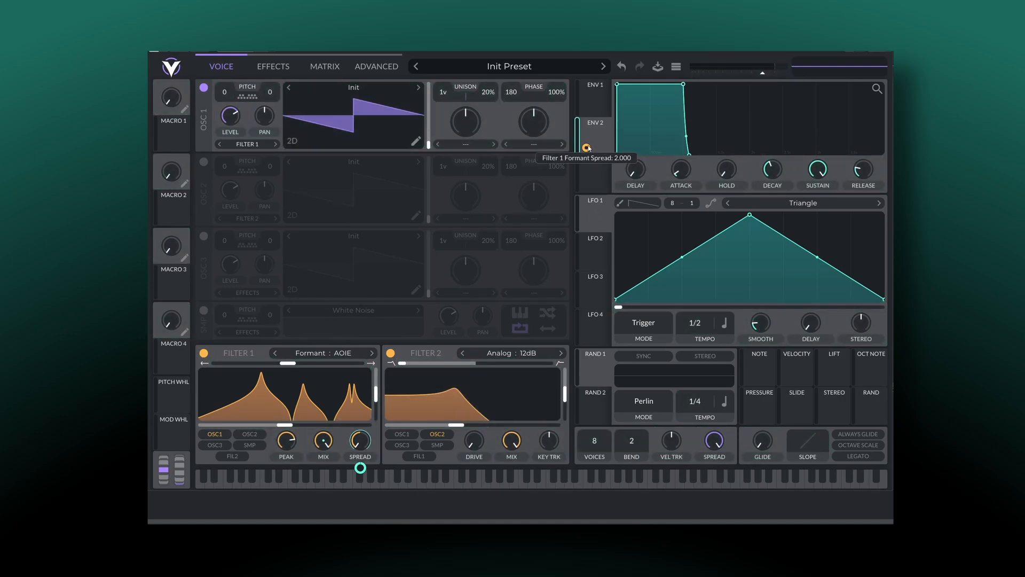
pyautogui.moveTo(361, 470)
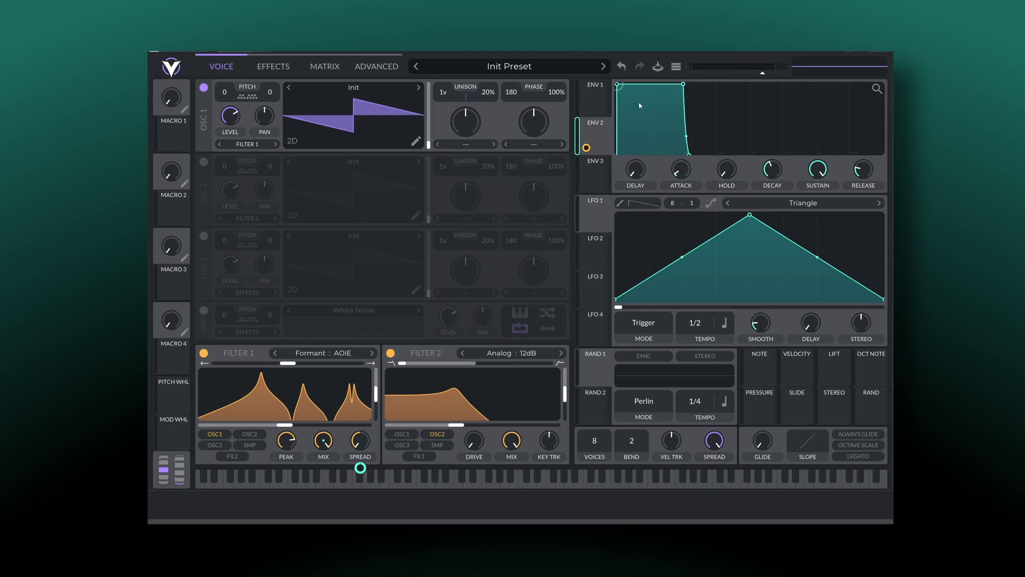
# Lengthen envelope 2's attack and adjust its modulation amount on Filter 1's formant spread
pyautogui.moveTo(618, 84); pyautogui.dragTo(670, 98)
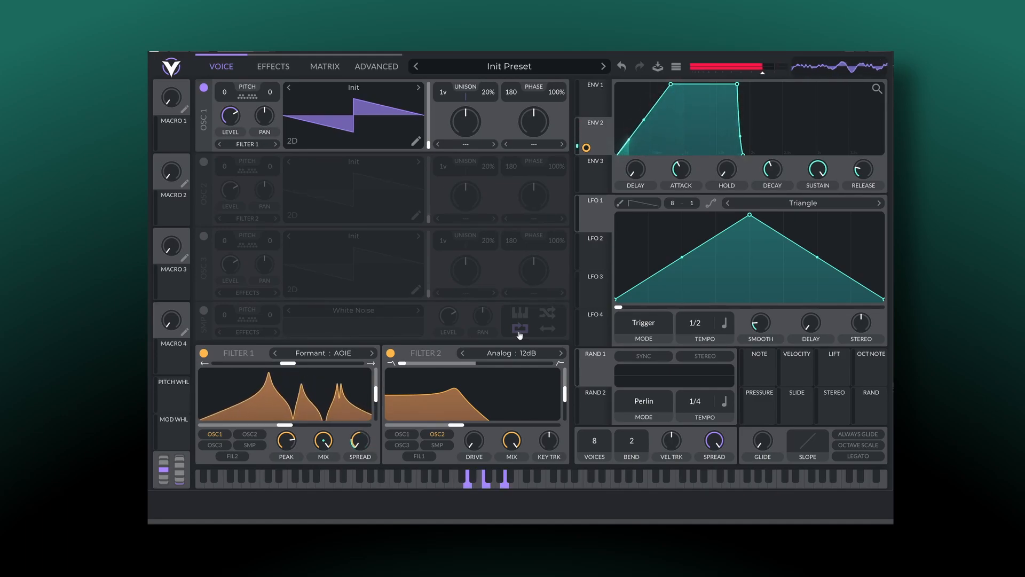
pyautogui.moveTo(664, 88); pyautogui.dragTo(705, 96)
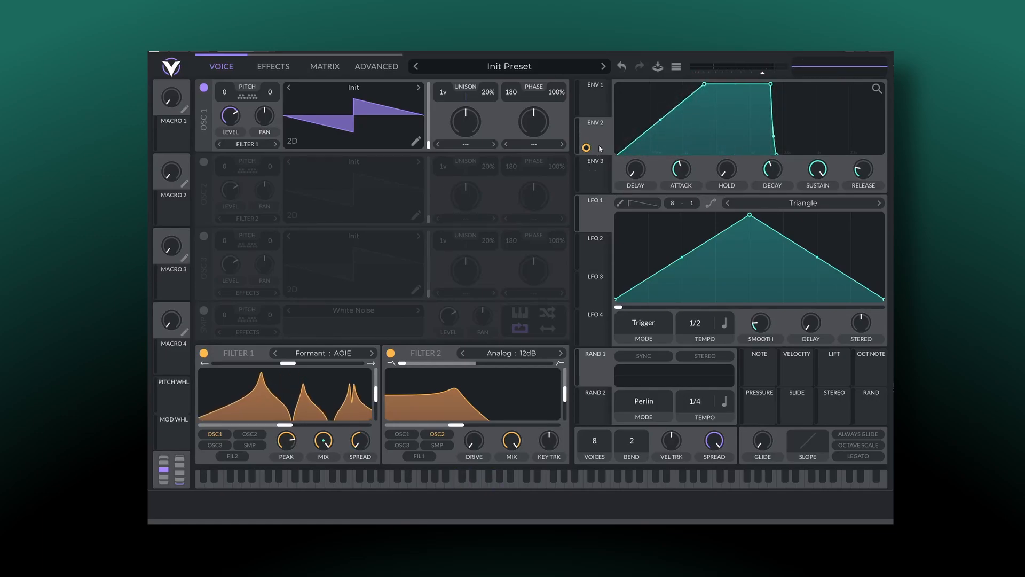
pyautogui.moveTo(395, 424); pyautogui.dragTo(362, 442)
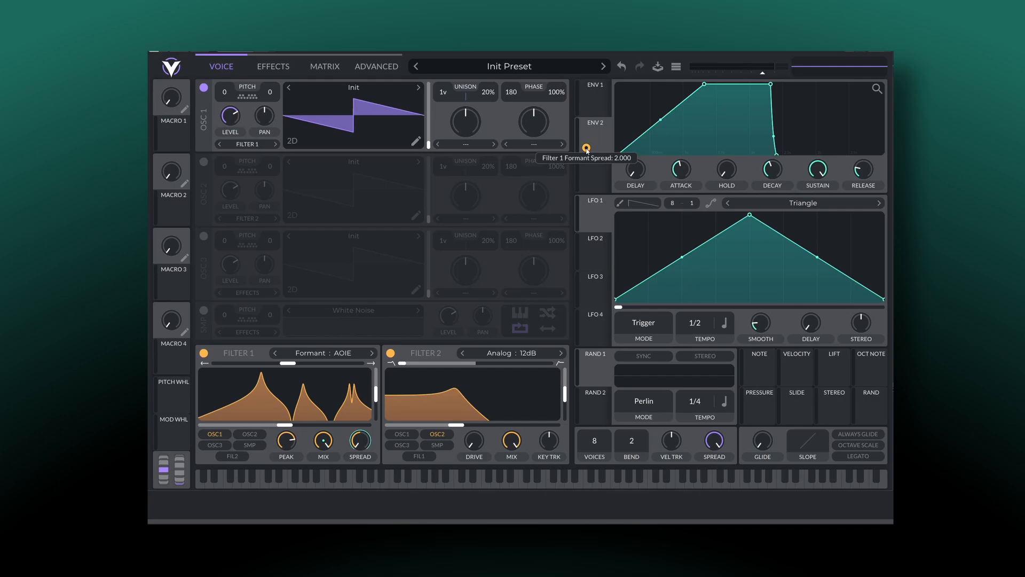
pyautogui.moveTo(587, 147); pyautogui.dragTo(586, 167)
pyautogui.moveTo(587, 150); pyautogui.dragTo(587, 151)
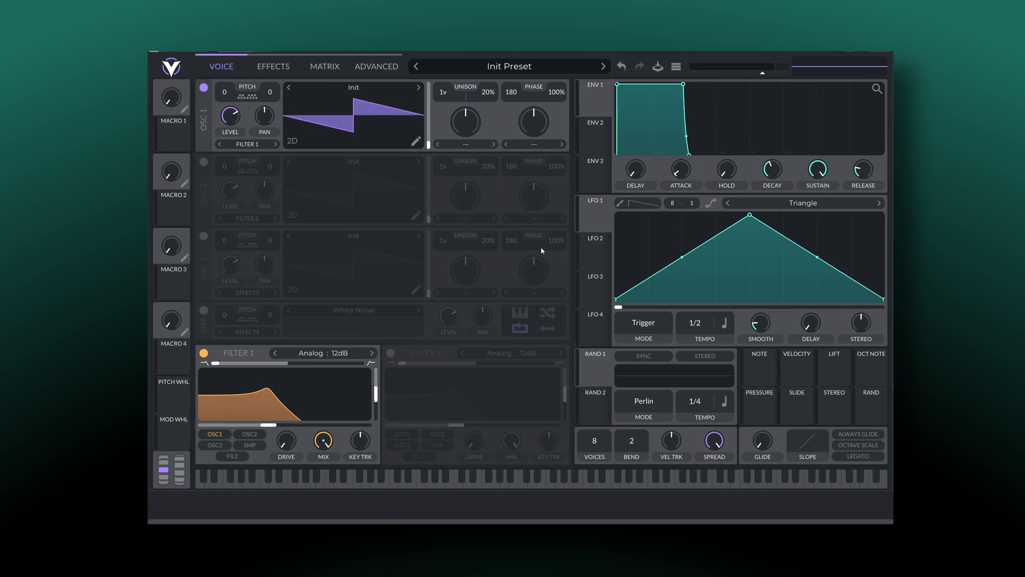
# Assign envelope 1 to modulate Filter 1's cutoff and lengthen envelope 1's attack
pyautogui.moveTo(597, 107)
pyautogui.moveTo(278, 381); pyautogui.dragTo(284, 415)
pyautogui.moveTo(683, 177)
pyautogui.moveTo(681, 171); pyautogui.dragTo(671, 139)
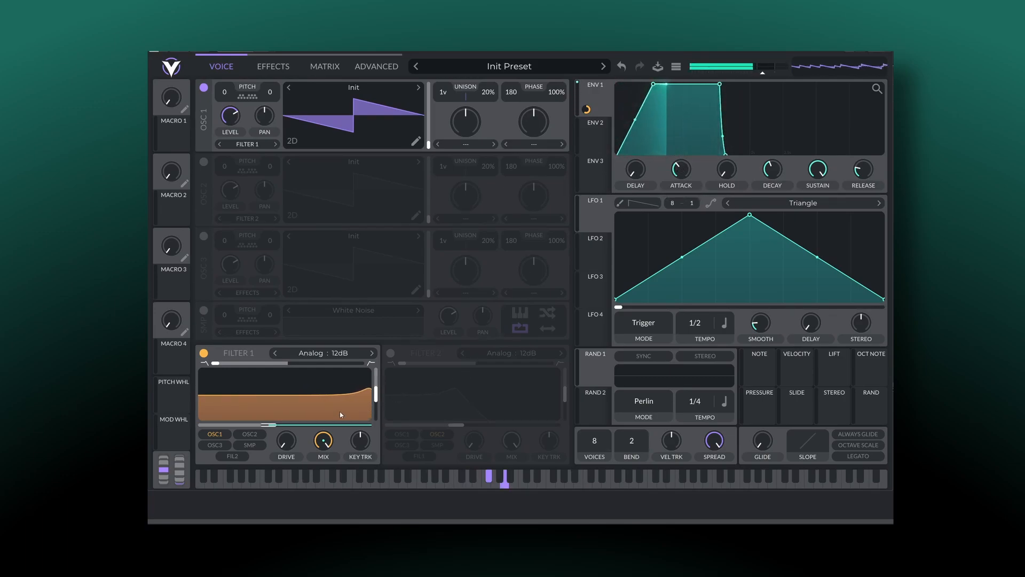
# Set Filter 1's cutoff to -23.75 semitones and resonance to 68.57%, and shape envelope 1 as a pluck with short attack and no sustain
pyautogui.moveTo(340, 412); pyautogui.dragTo(254, 403)
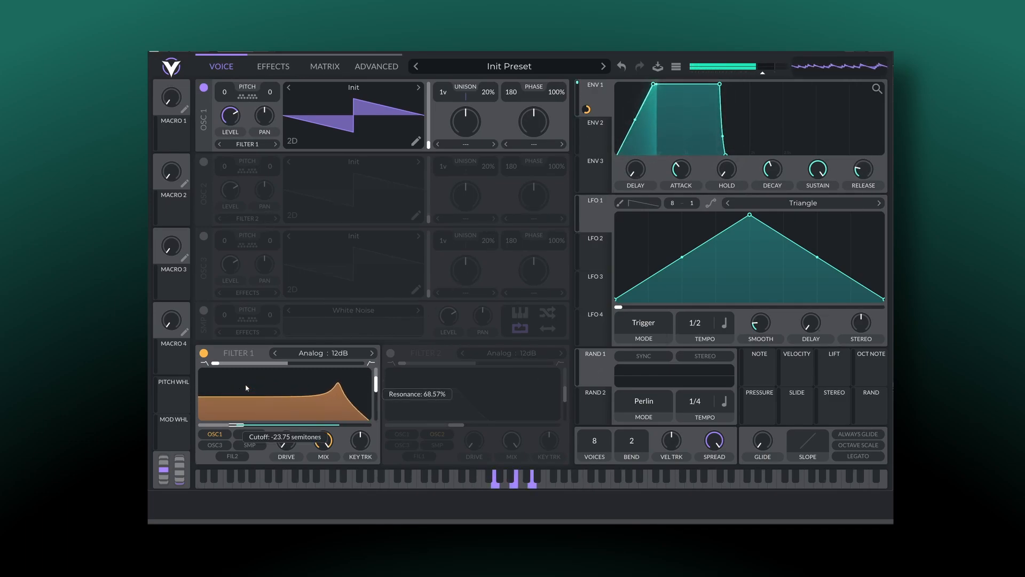
pyautogui.moveTo(654, 84); pyautogui.dragTo(617, 86)
pyautogui.moveTo(683, 85); pyautogui.dragTo(701, 158)
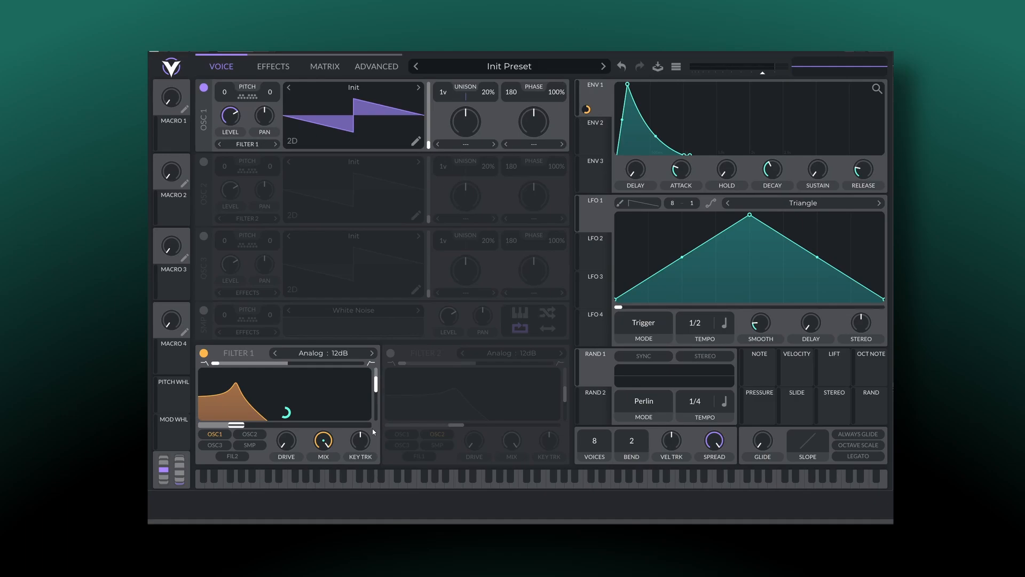
# Reset the patch to the initial preset and enable Filter 1 with its key tracking raised
pyautogui.click(512, 69)
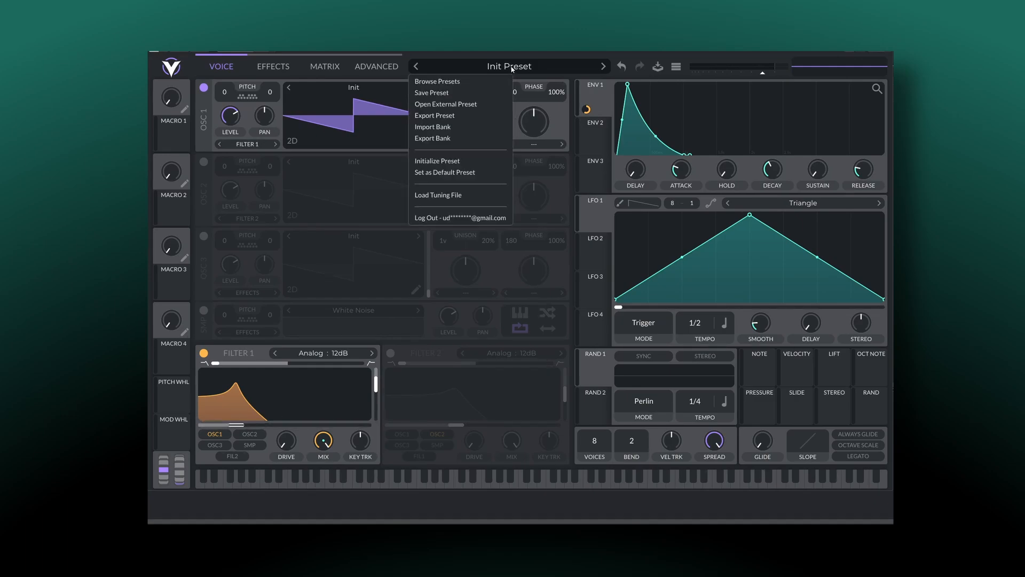
pyautogui.click(470, 160)
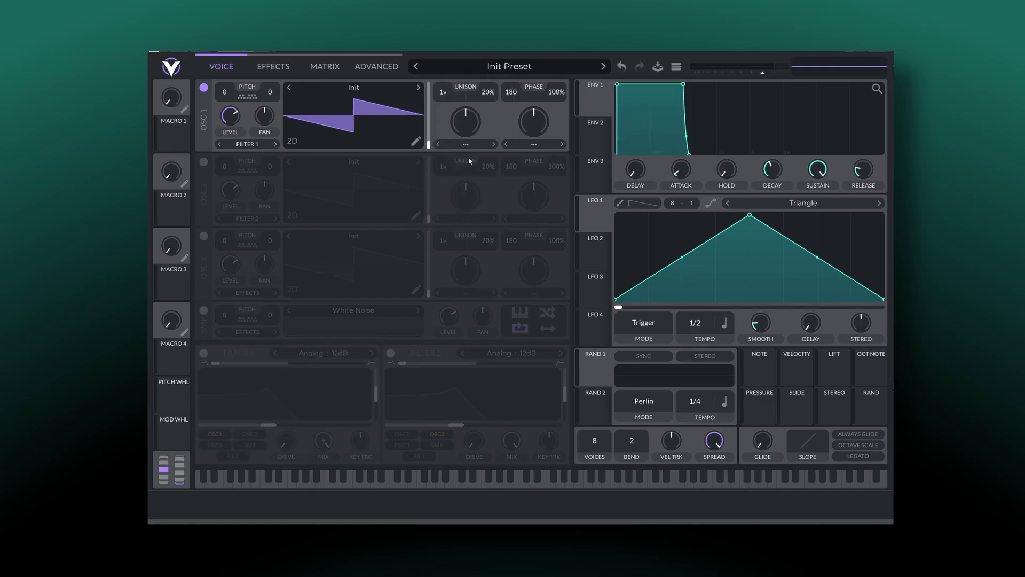
pyautogui.click(204, 353)
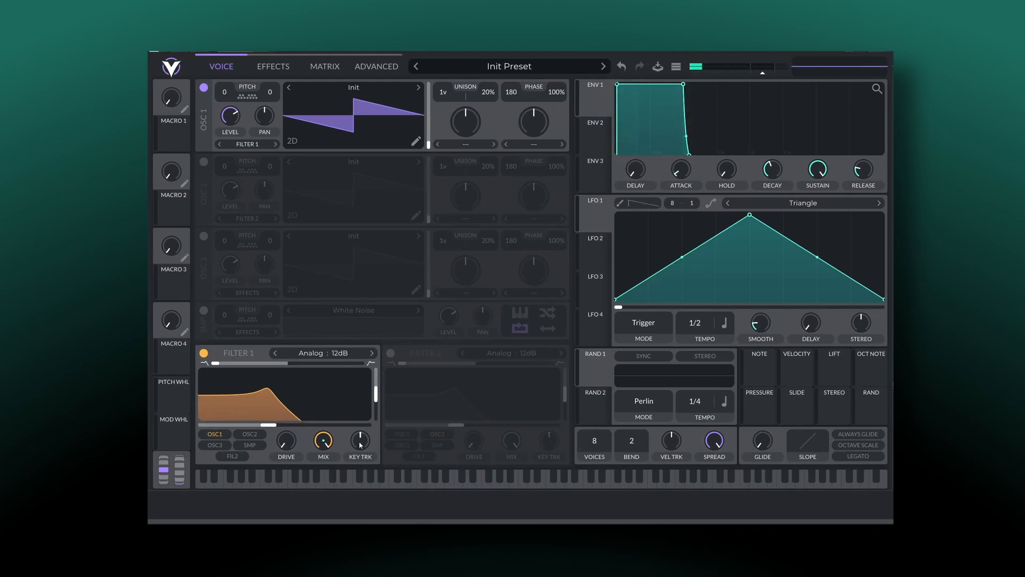
pyautogui.moveTo(360, 439); pyautogui.dragTo(372, 362)
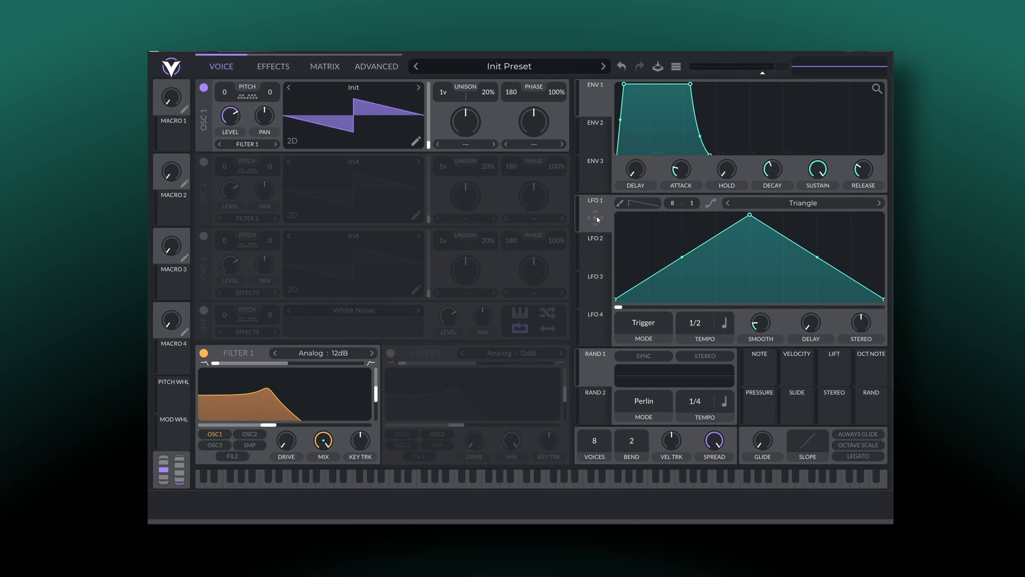
# Assign LFO 1 to modulate Filter 1's cutoff and play a test chord
pyautogui.moveTo(596, 218); pyautogui.dragTo(286, 414)
pyautogui.moveTo(286, 412)
pyautogui.press('a')
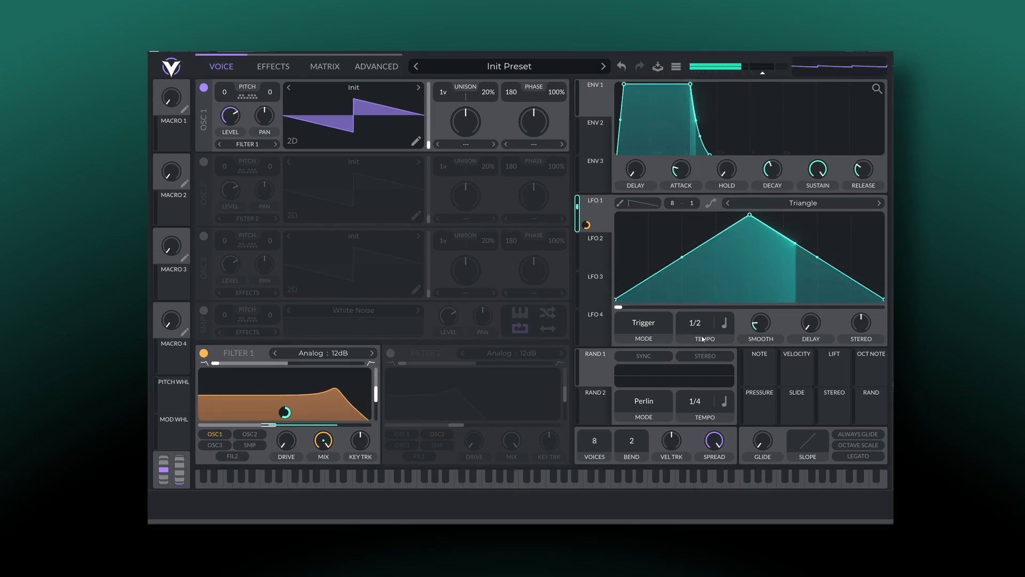
pyautogui.press('e')
pyautogui.press('g')
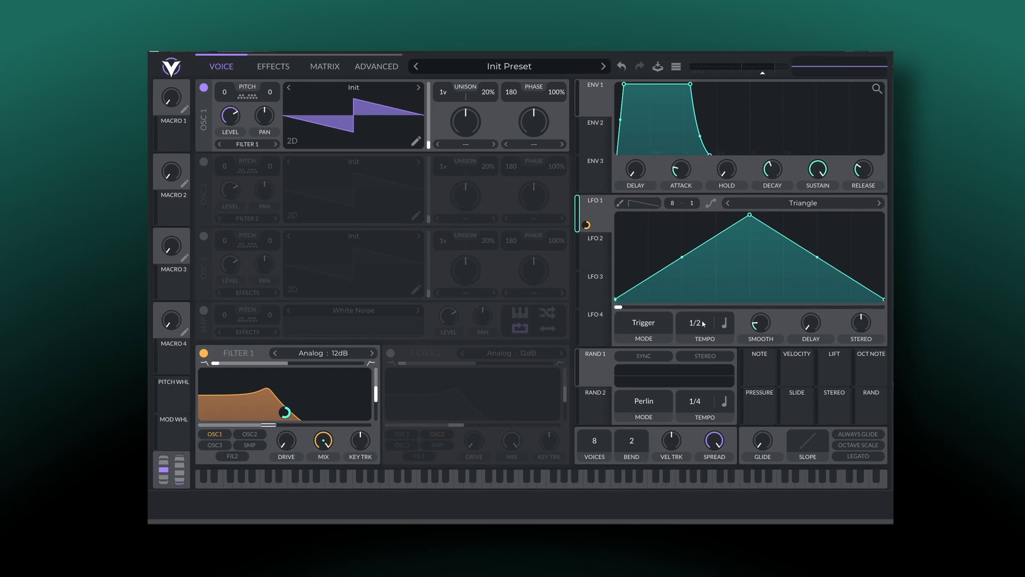
# Speed up LFO 1's tempo to 1/16 and on to 1/32, playing a test chord to hear the faster modulation
pyautogui.scroll(-3, 697, 322)
pyautogui.press('a')
pyautogui.press('e')
pyautogui.press('g')
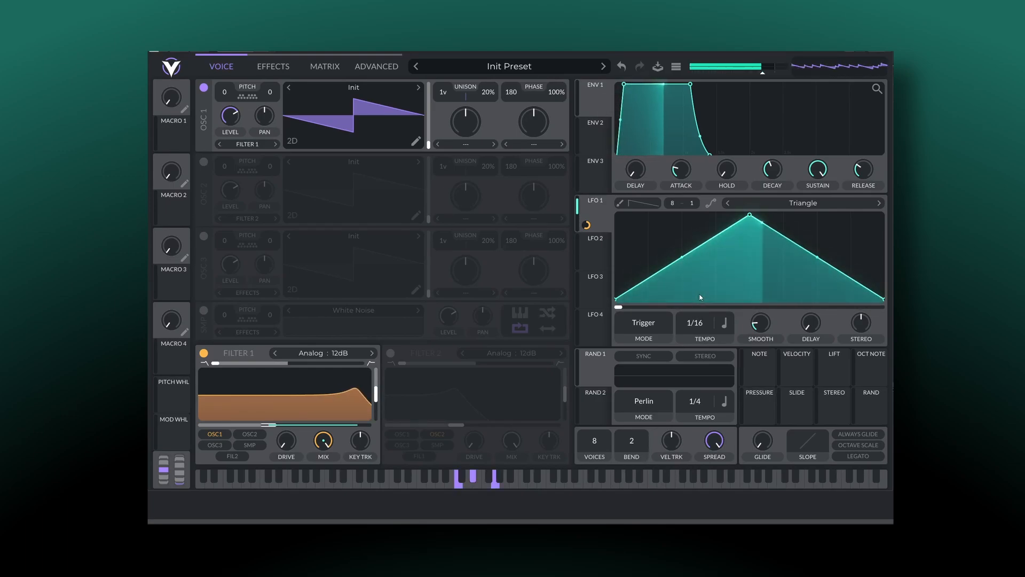
pyautogui.scroll(-1, 697, 327)
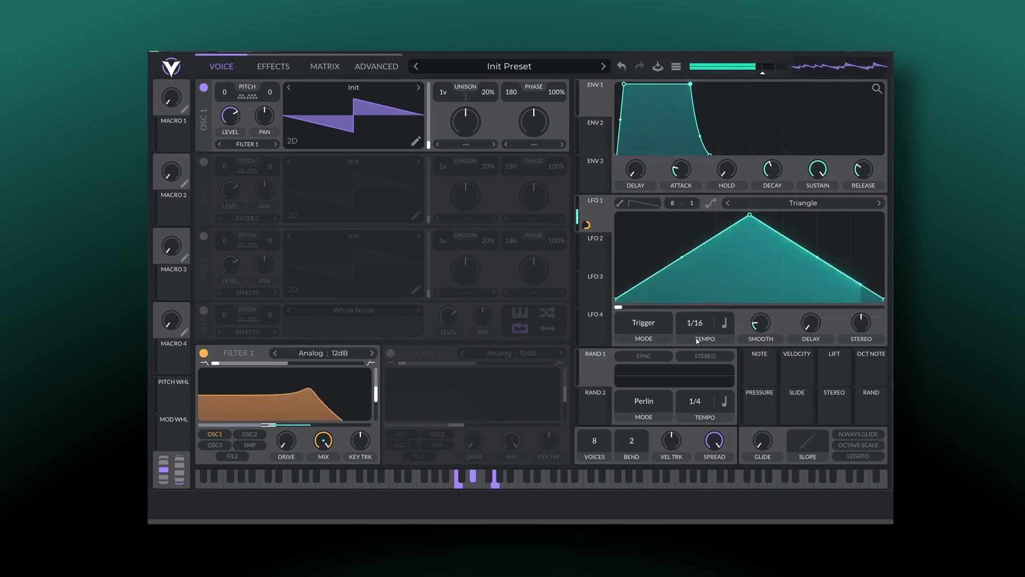
# Switch LFO 1 to Envelope mode with its triangle peak slightly lower and earlier, and slow its tempo to 1/2
pyautogui.click(647, 325)
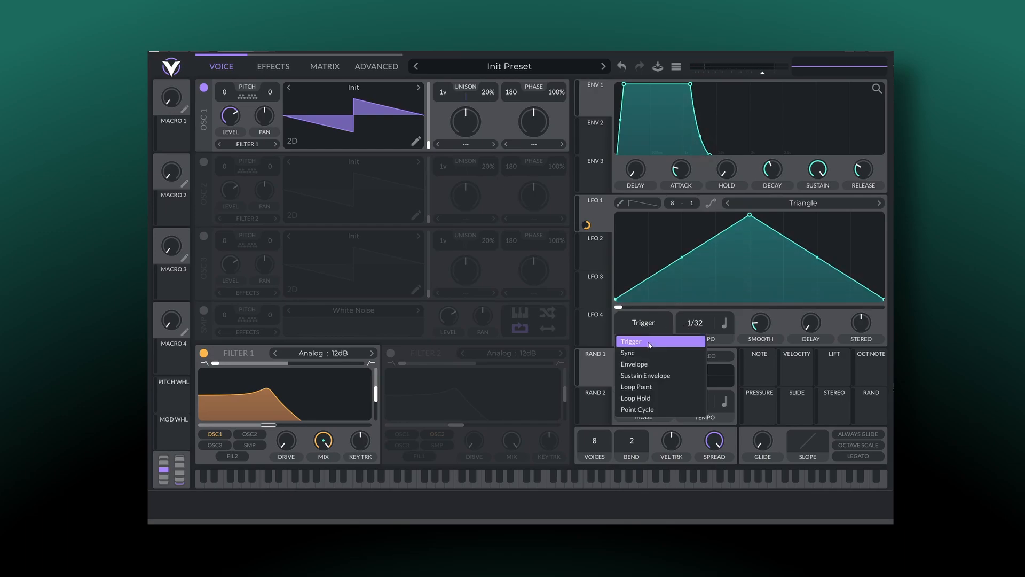
pyautogui.click(648, 364)
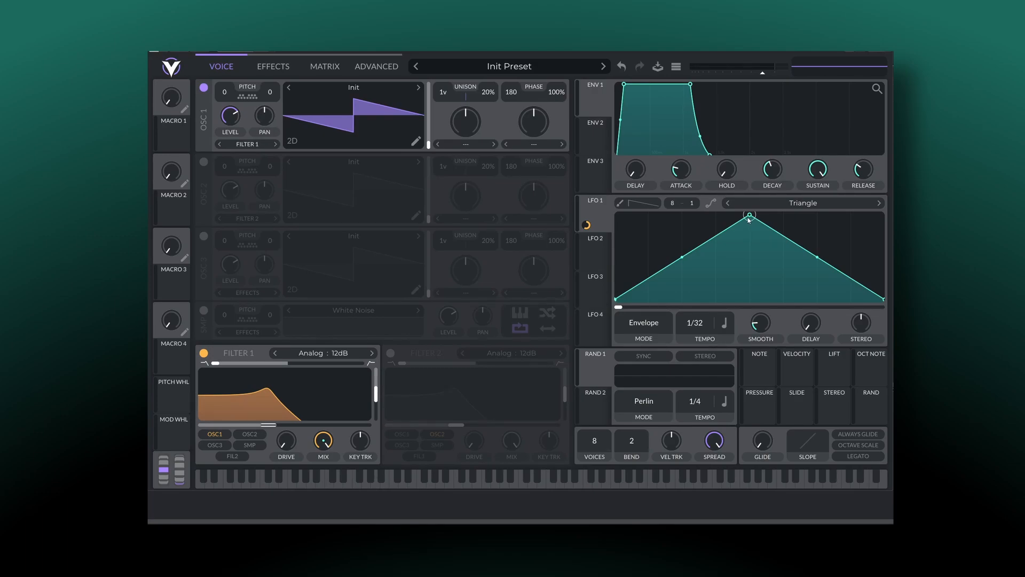
pyautogui.moveTo(749, 216)
pyautogui.mouseDown()
pyautogui.moveTo(659, 224)
pyautogui.moveTo(707, 234)
pyautogui.moveTo(740, 224)
pyautogui.mouseUp()
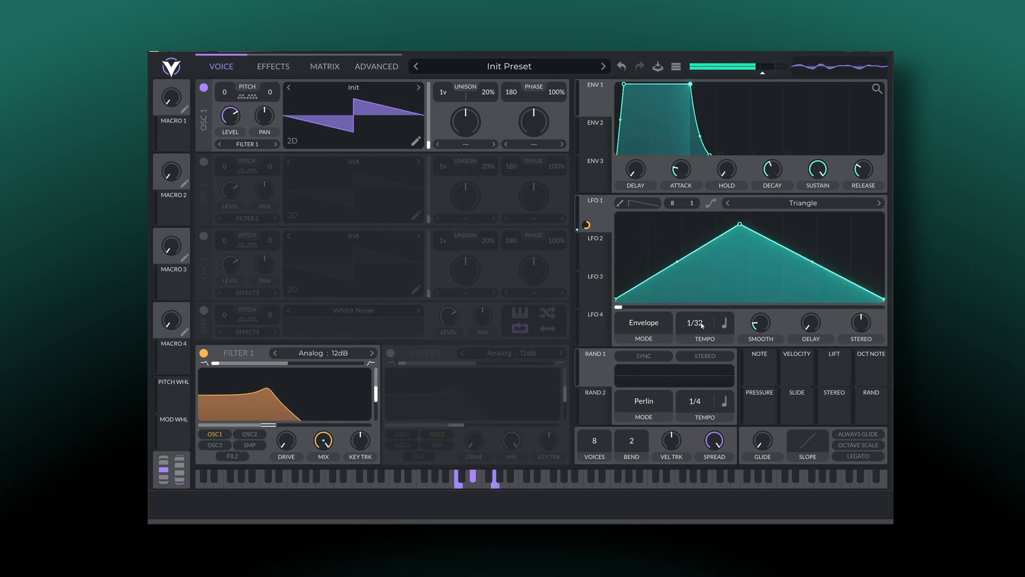
pyautogui.scroll(4, 702, 325)
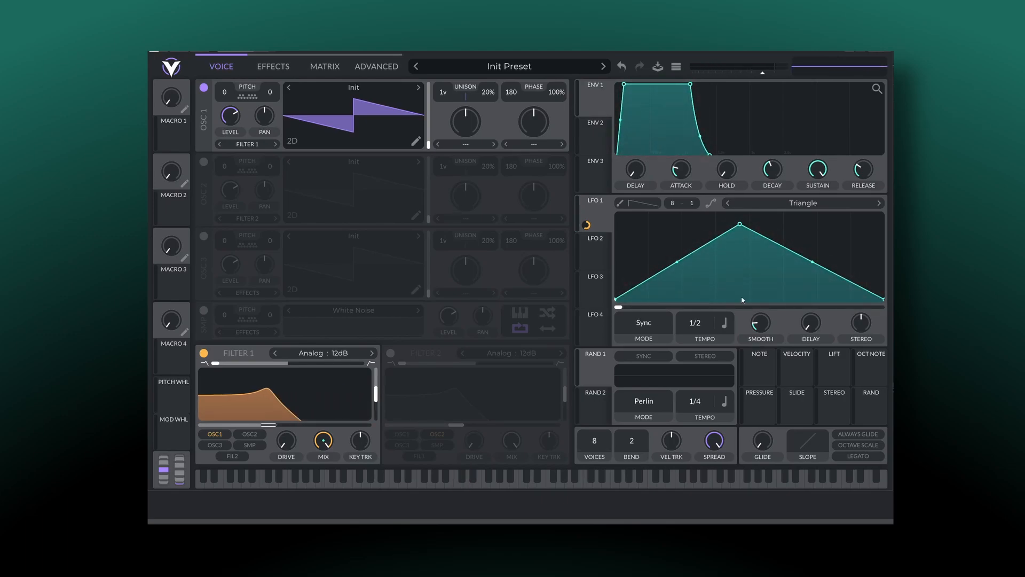
# Try LFO 1's rate in Seconds at 0.802 secs and in Keytrack
pyautogui.click(725, 325)
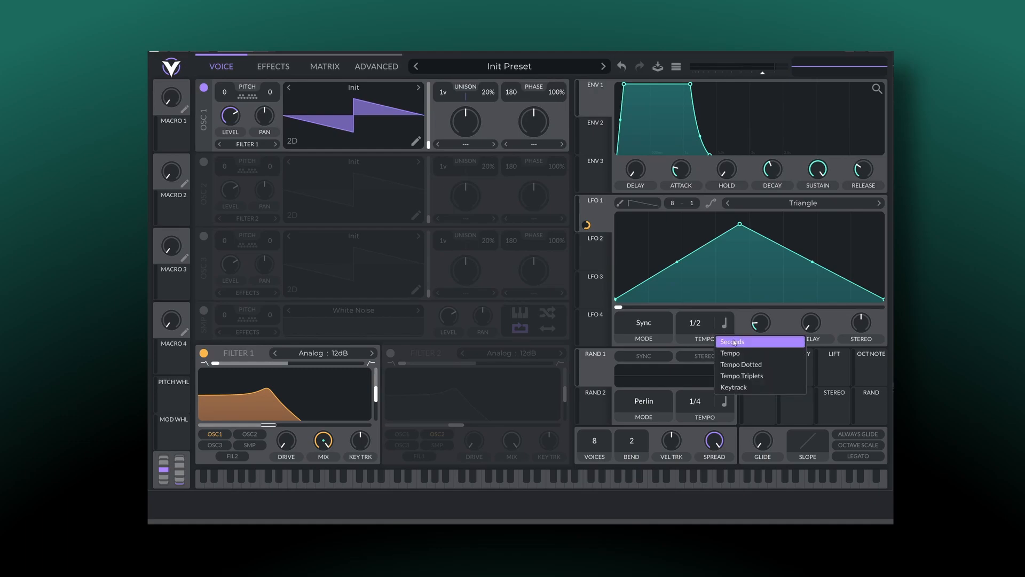
pyautogui.click(731, 341)
pyautogui.moveTo(732, 341); pyautogui.dragTo(704, 342)
pyautogui.click(724, 322)
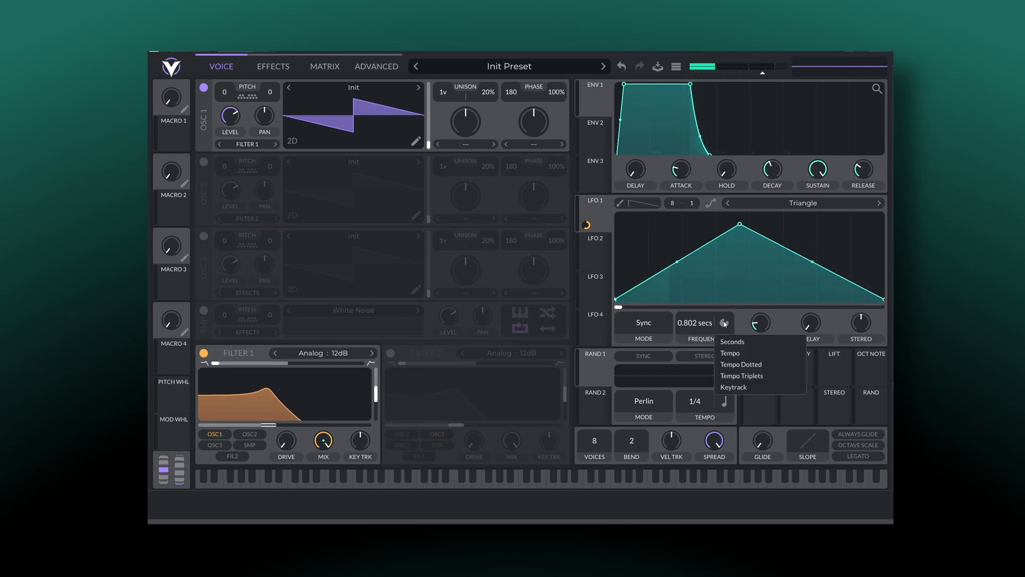
pyautogui.click(755, 386)
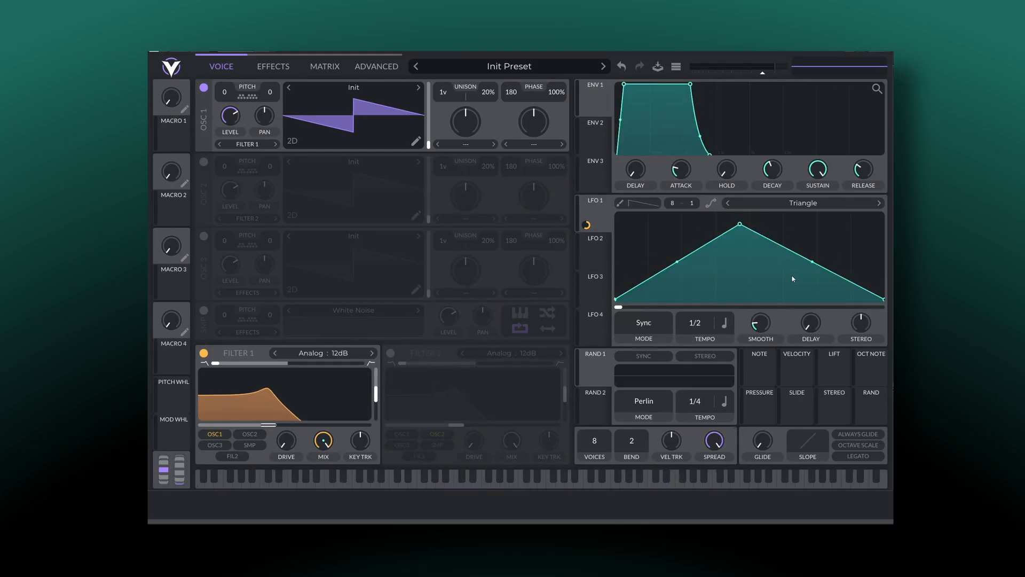
# Raise LFO 1's delay and lower it again, and lengthen envelope 1's release
pyautogui.moveTo(810, 322); pyautogui.dragTo(797, 268)
pyautogui.moveTo(710, 153); pyautogui.dragTo(741, 160)
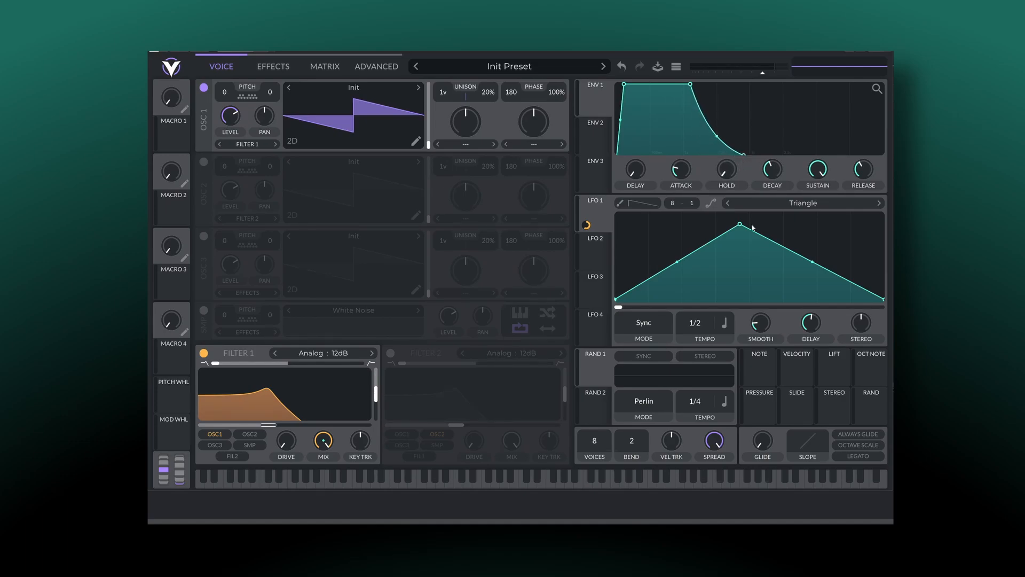
pyautogui.moveTo(811, 323); pyautogui.dragTo(809, 352)
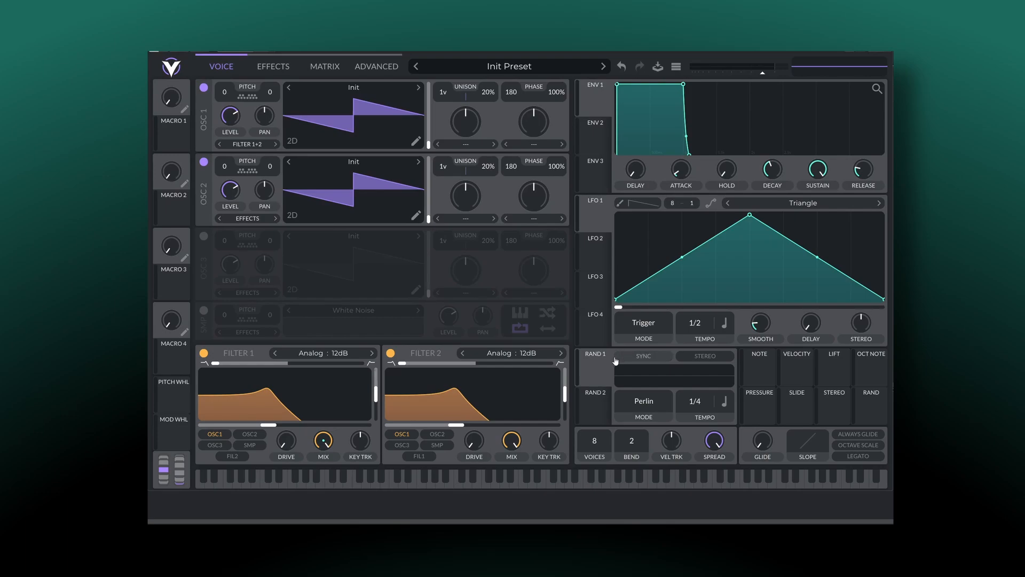
# Modulate oscillator 1's pitch with Random 1 in Sample & Hold mode, speeding its tempo up to 1/16 and on to 1/32
pyautogui.moveTo(607, 364)
pyautogui.moveTo(573, 385); pyautogui.dragTo(225, 95)
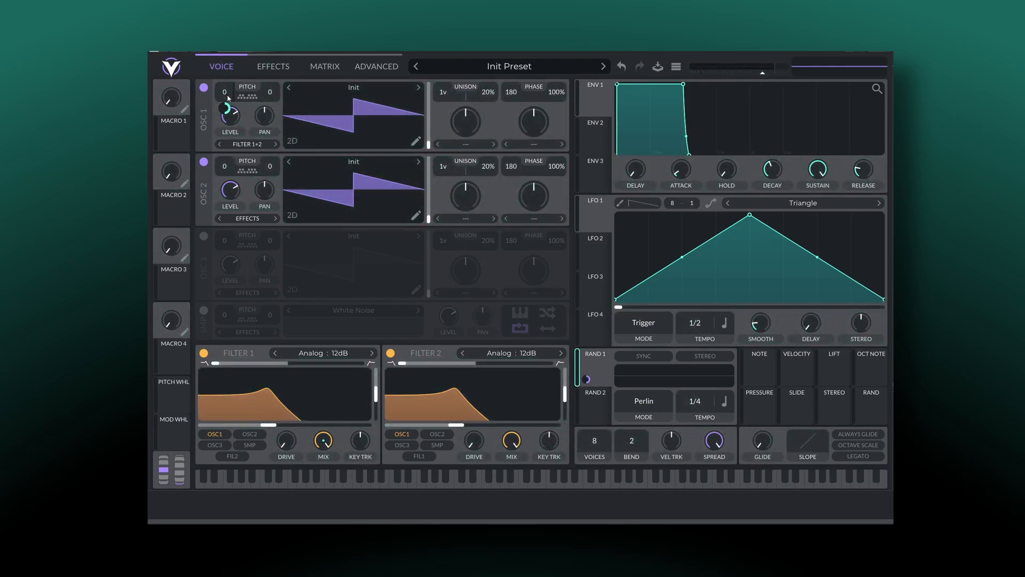
pyautogui.click(647, 407)
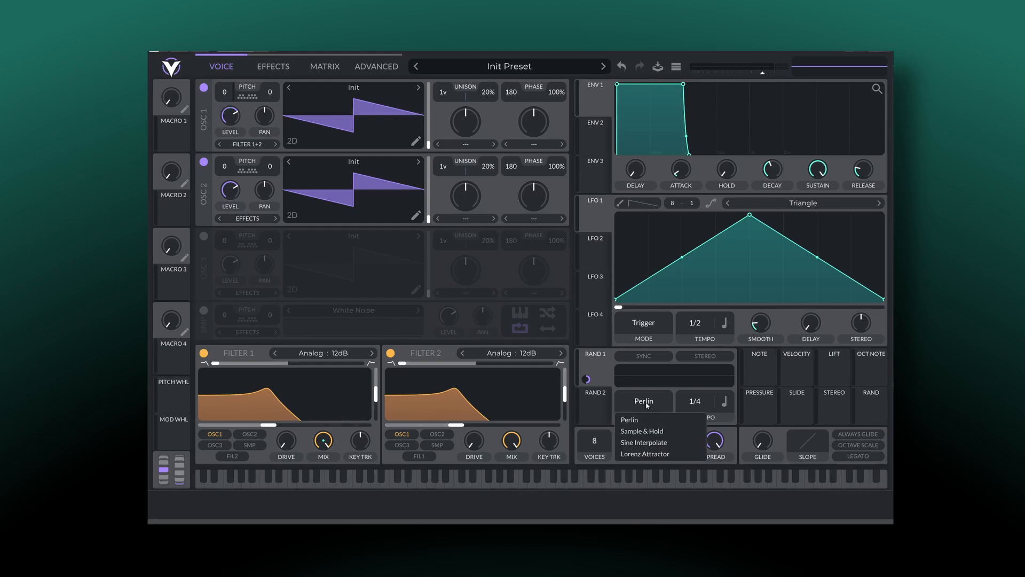
pyautogui.click(648, 431)
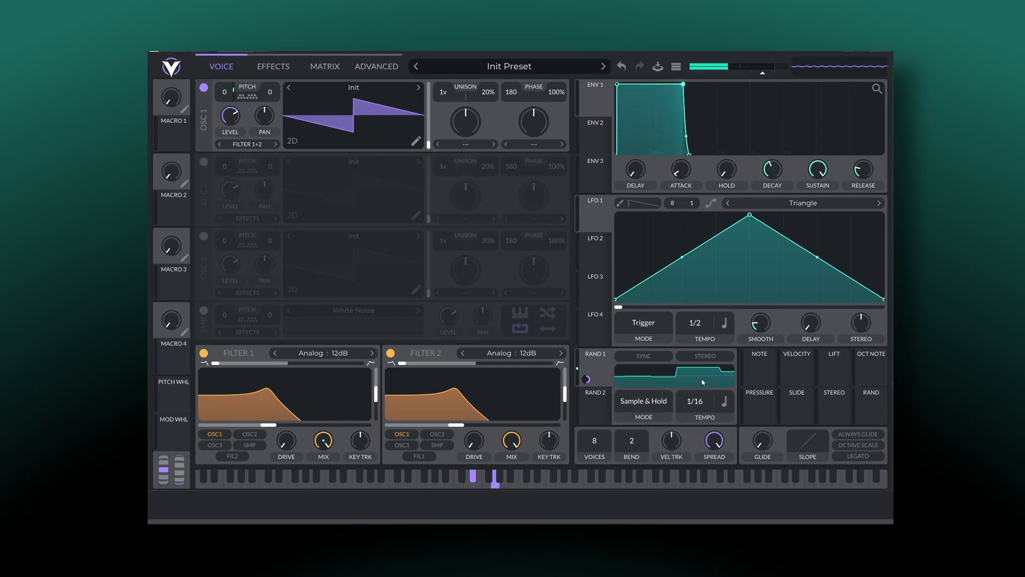
pyautogui.scroll(-3, 701, 408)
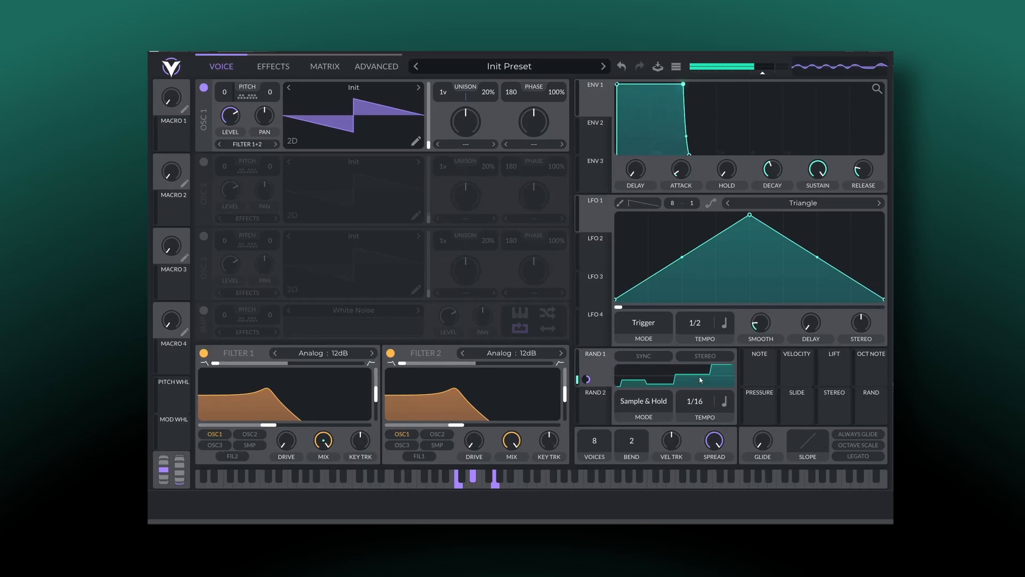
# Raise filter 1's cutoff, assign Random 1 to it and adjust the modulation amount
pyautogui.moveTo(252, 405); pyautogui.dragTo(299, 403)
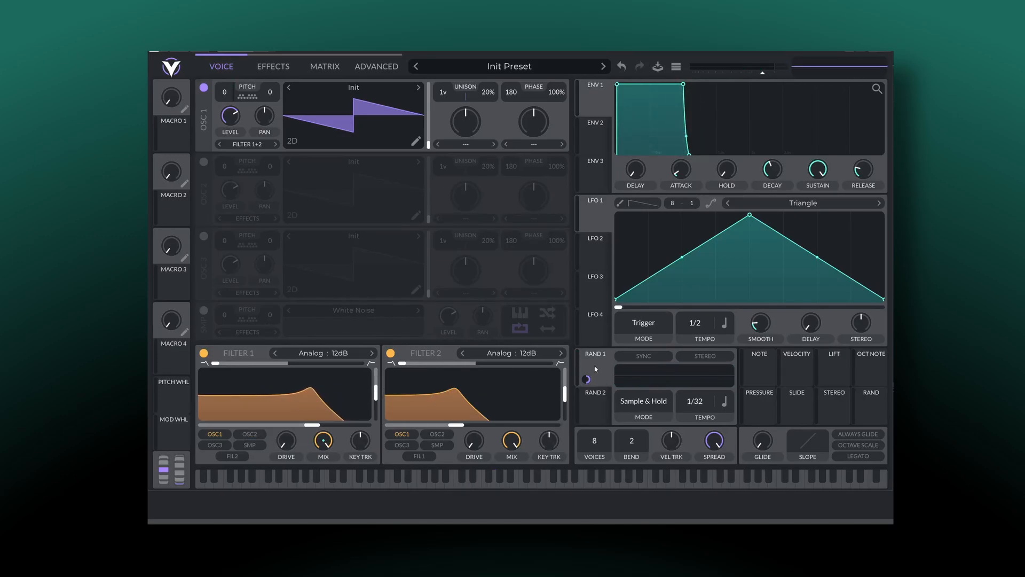
pyautogui.moveTo(588, 381); pyautogui.dragTo(349, 395)
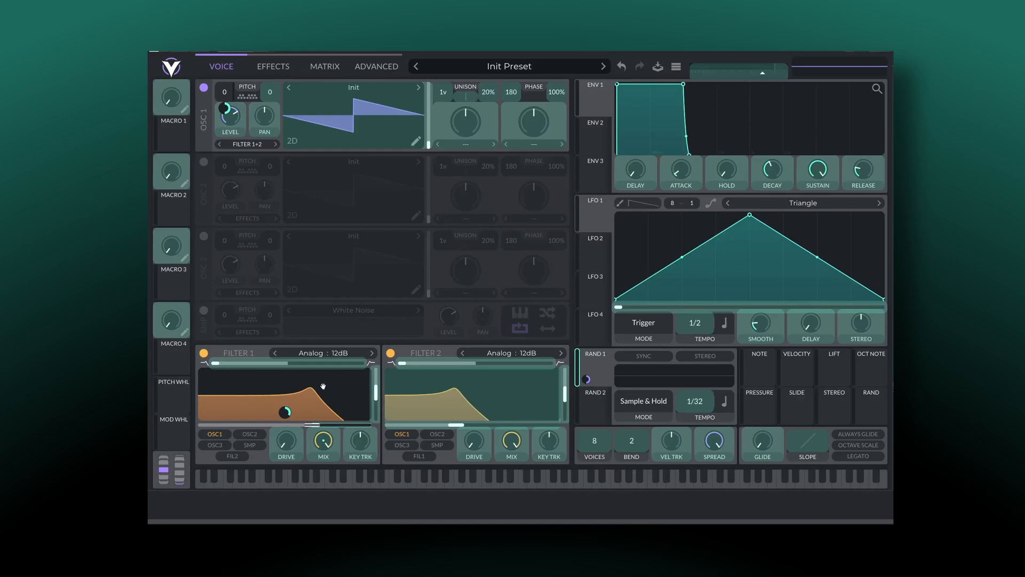
pyautogui.moveTo(286, 413); pyautogui.dragTo(283, 413)
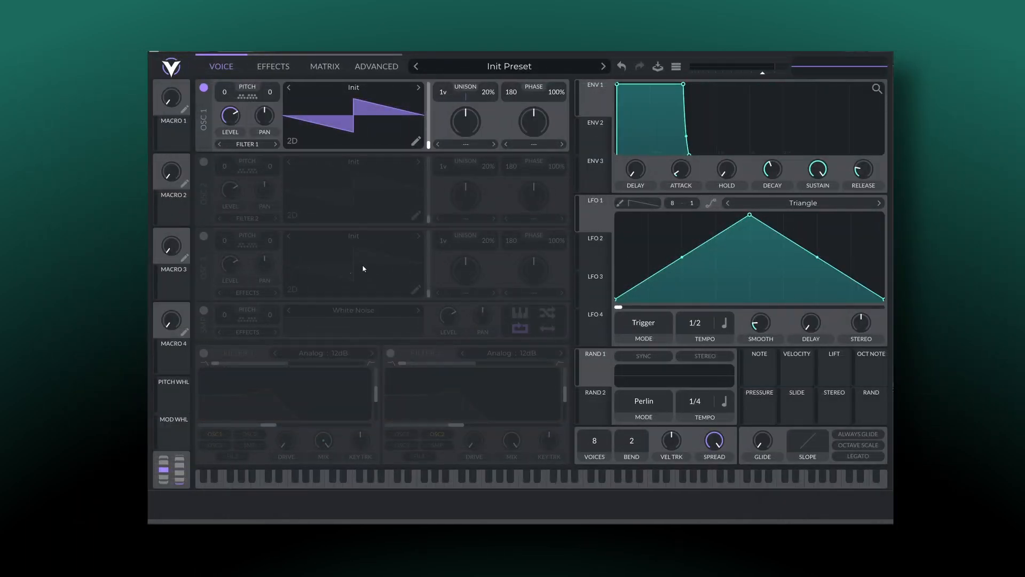
# Enable the sampler, load the River sample and turn off oscillator 1 to hear the sample alone
pyautogui.click(203, 312)
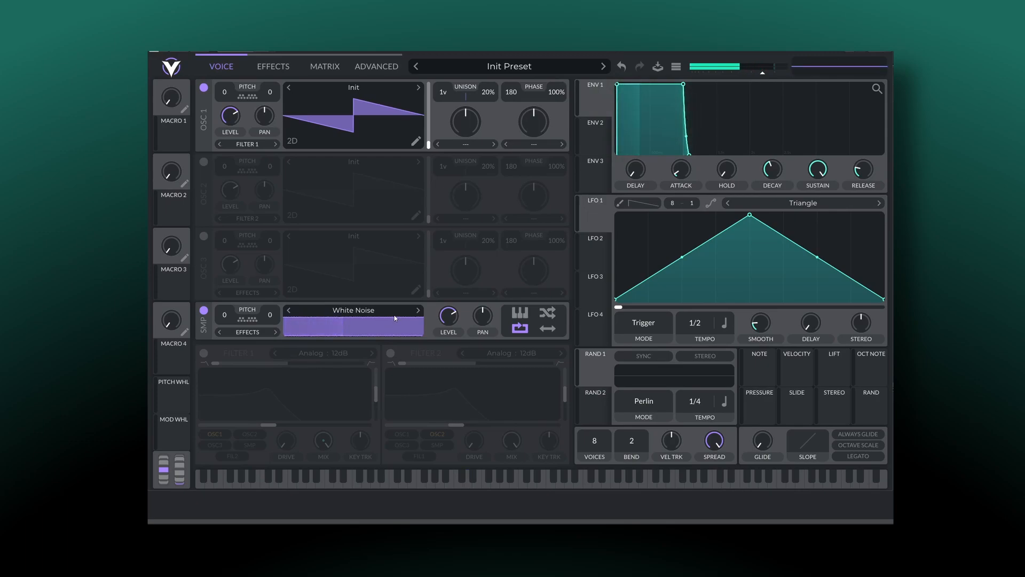
pyautogui.click(359, 314)
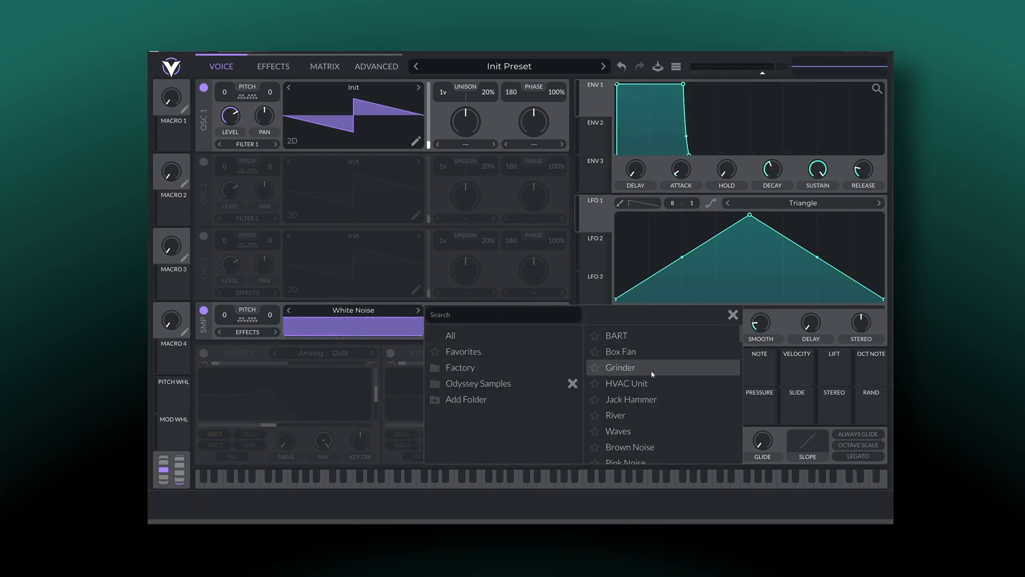
pyautogui.click(631, 413)
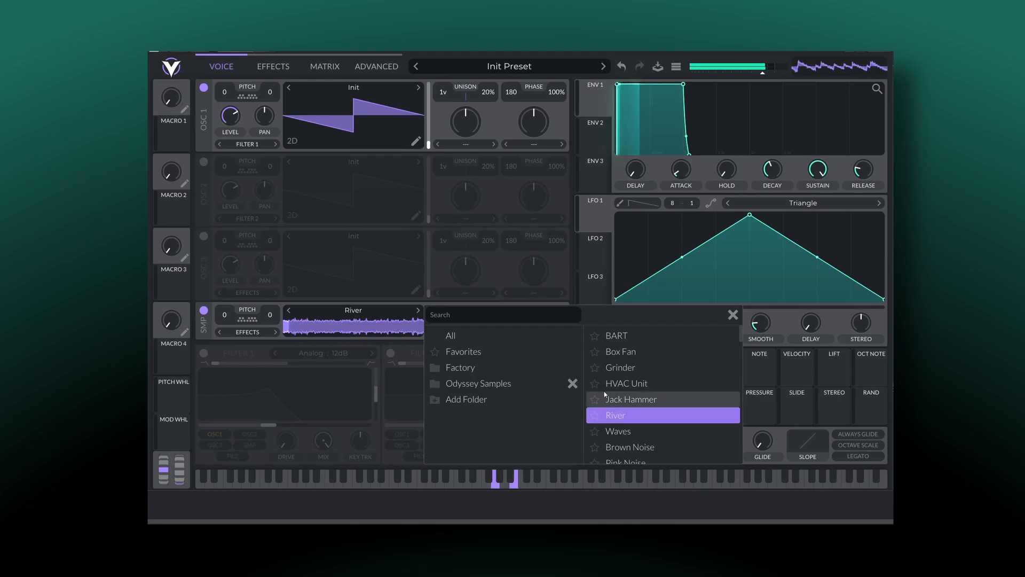
pyautogui.click(204, 87)
pyautogui.click(204, 87)
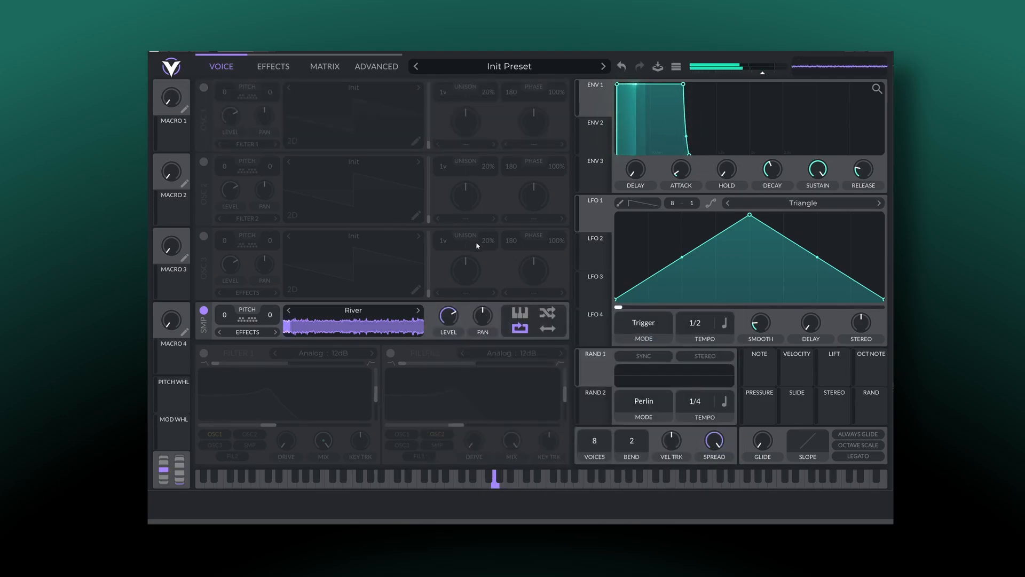
# Load Odyssey1 from the Odyssey Samples folder into the sampler and play a test note
pyautogui.click(358, 314)
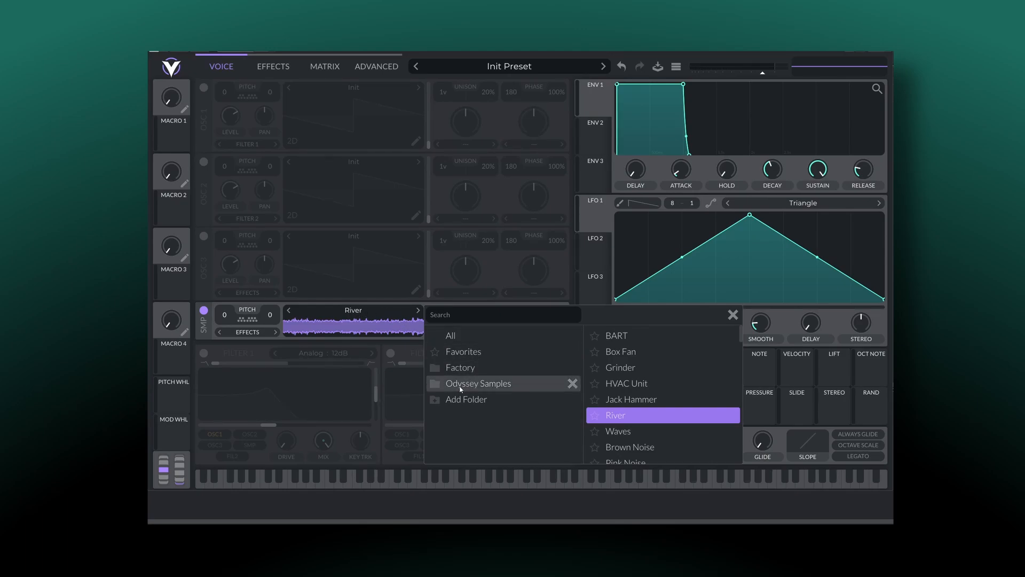
pyautogui.click(479, 384)
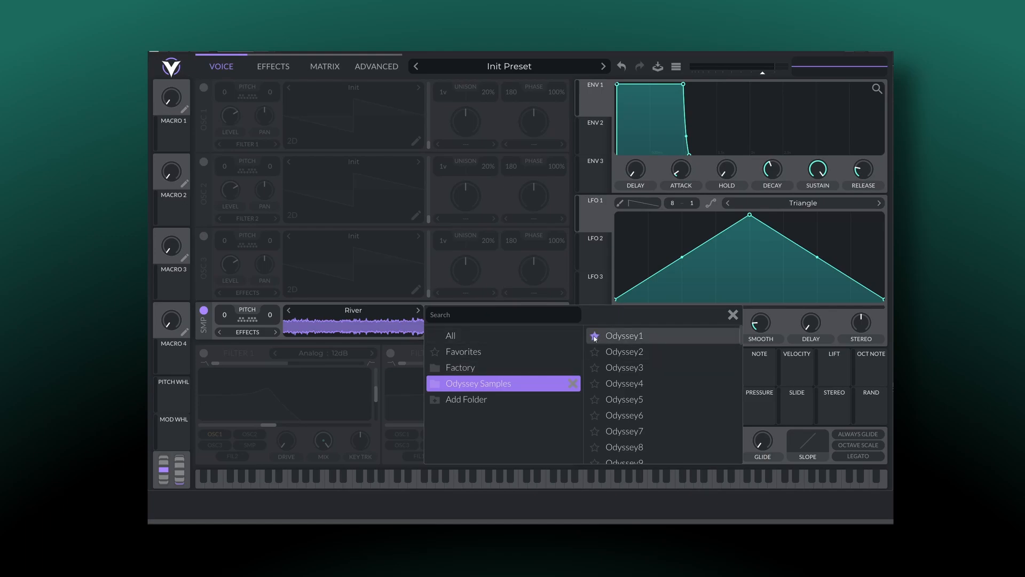
pyautogui.doubleClick(620, 335)
pyautogui.press('d')
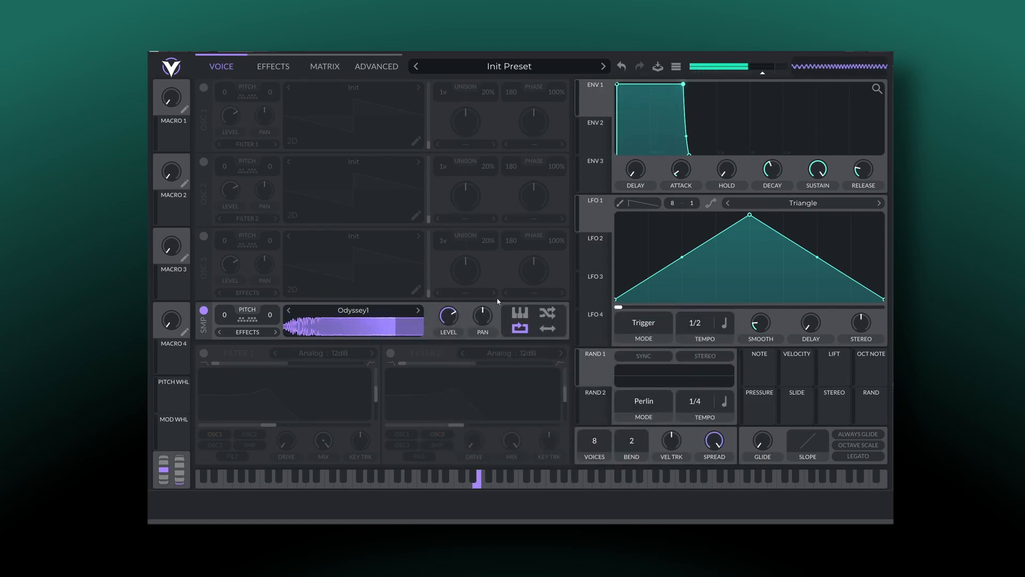
# Step the sampler through Odyssey2, Odyssey3 and Odyssey4, playing a test note on each
pyautogui.click(419, 313)
pyautogui.press('d')
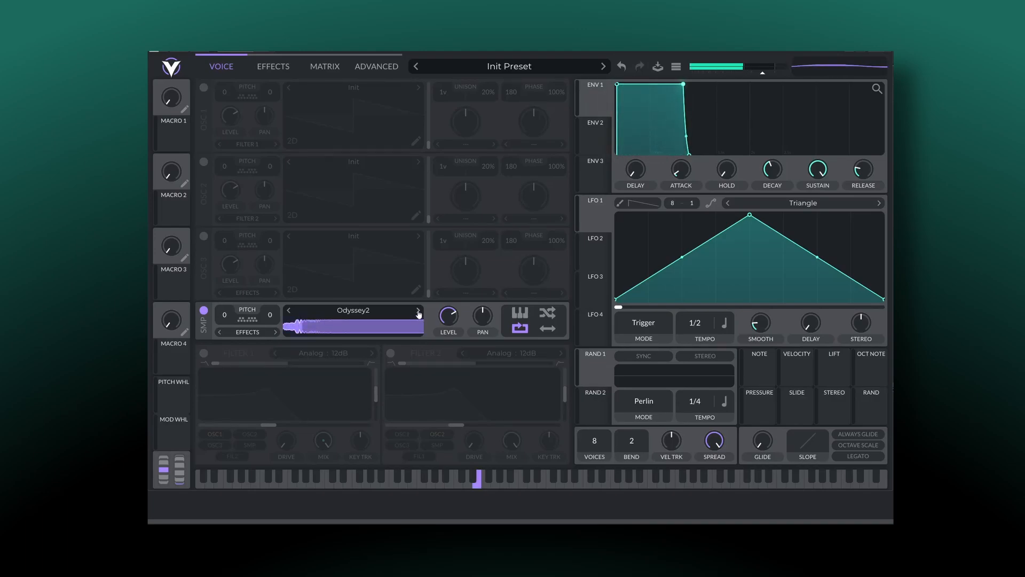
pyautogui.click(419, 313)
pyautogui.press('d')
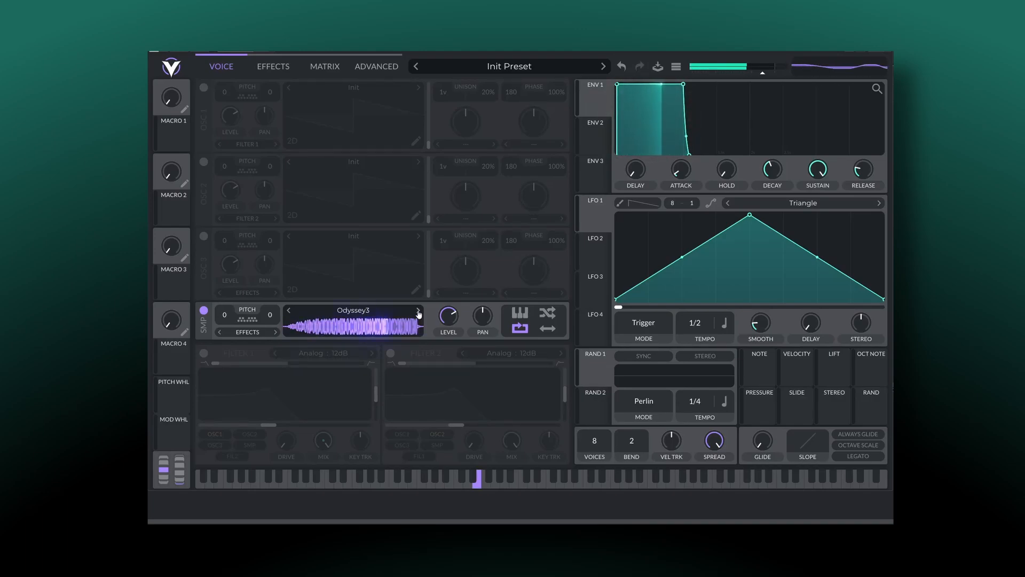
pyautogui.click(419, 314)
pyautogui.press('d')
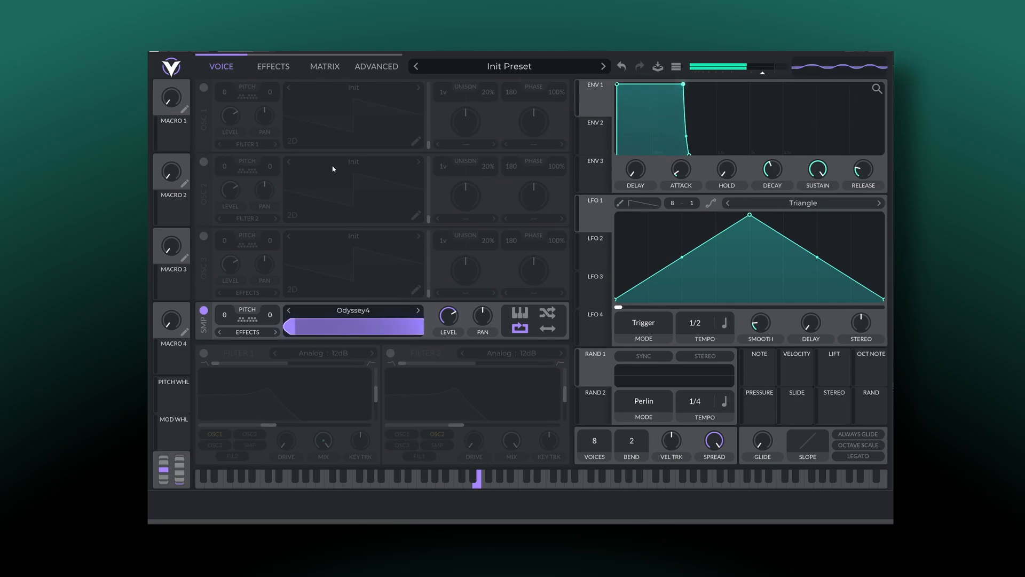
# Turn oscillator 1 back on and shape envelope 1 into a pluck with no sustain and a longer release
pyautogui.click(204, 88)
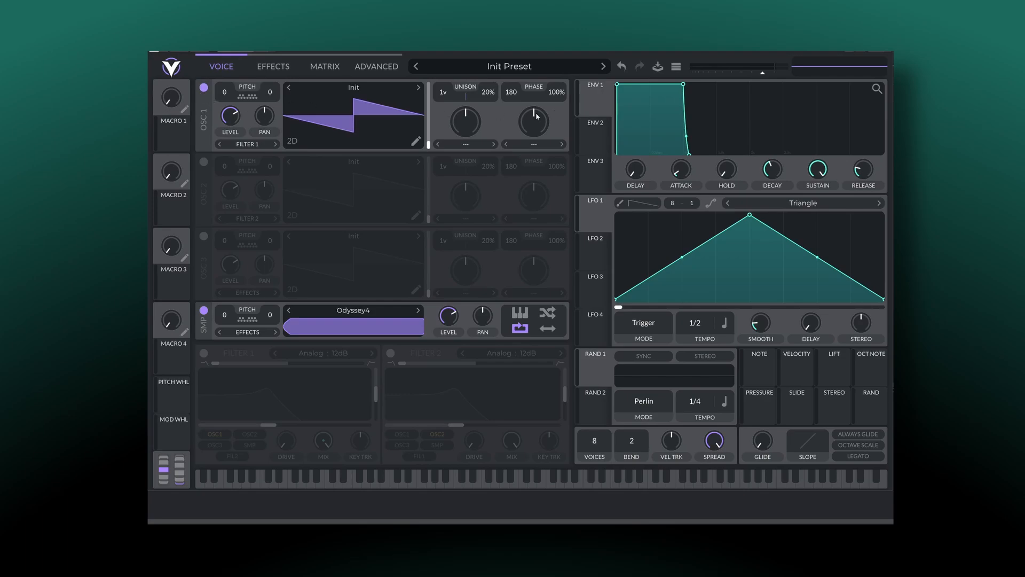
pyautogui.moveTo(617, 84); pyautogui.dragTo(671, 84)
pyautogui.moveTo(743, 155); pyautogui.dragTo(792, 155)
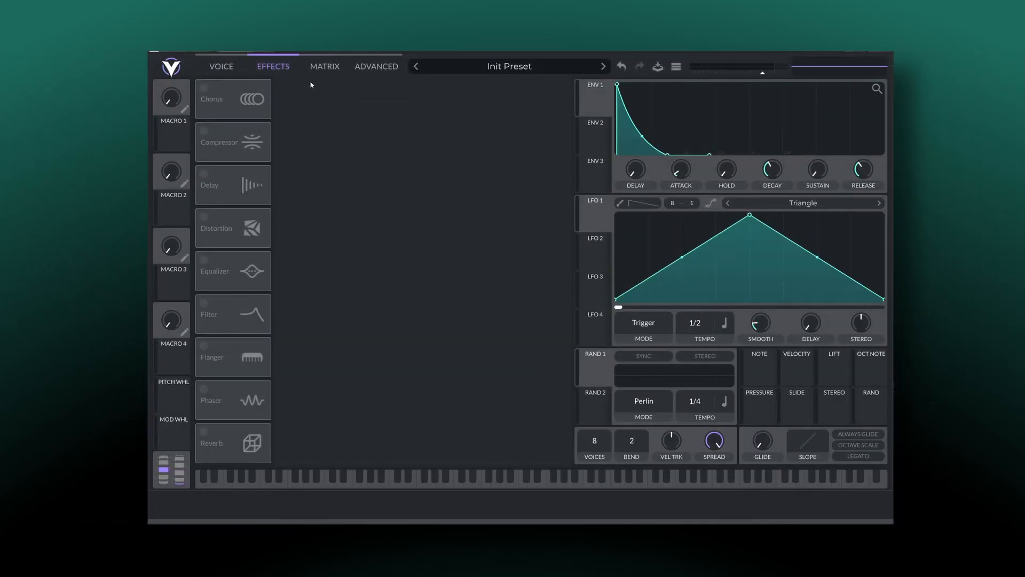
# Enable the Chorus and Compressor effects and lower the compressor's mix
pyautogui.click(203, 88)
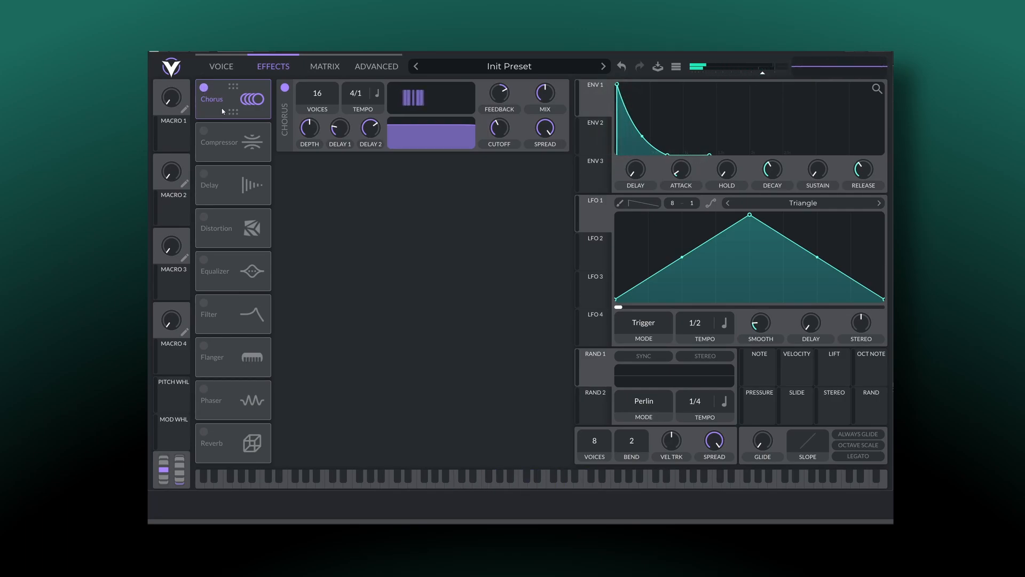
pyautogui.click(204, 131)
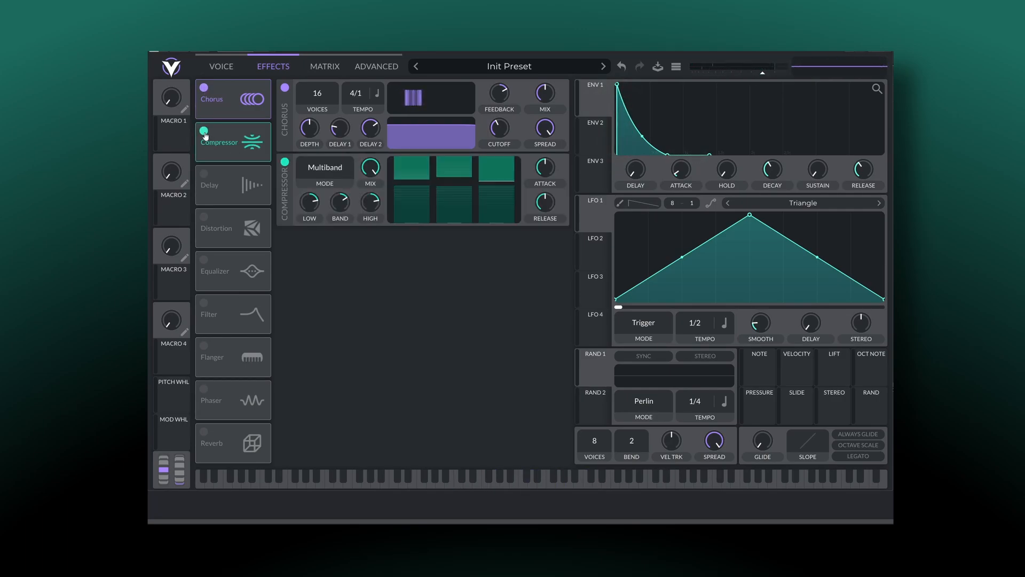
pyautogui.moveTo(234, 140)
pyautogui.moveTo(367, 170)
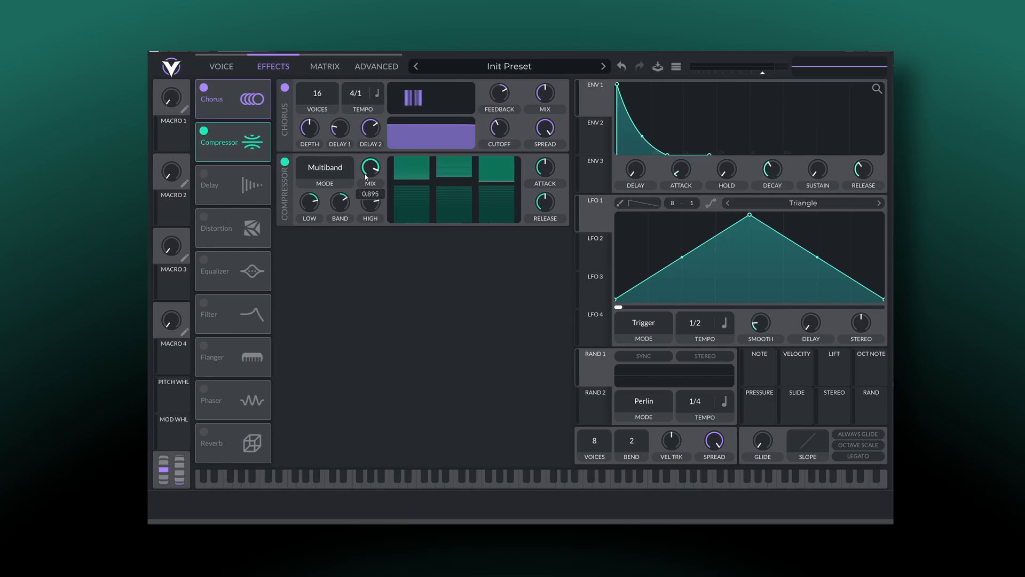
pyautogui.moveTo(366, 176); pyautogui.dragTo(366, 193)
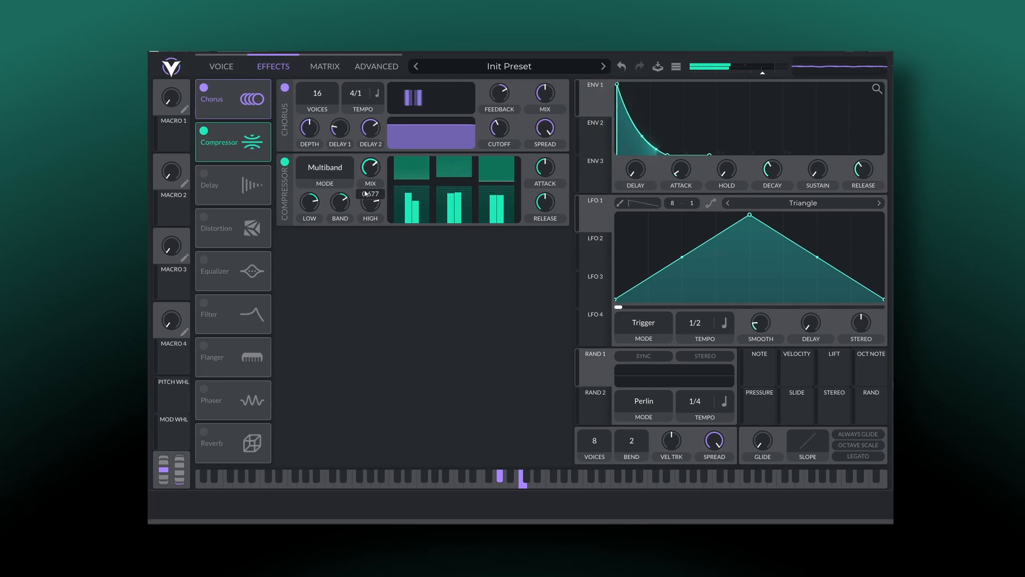
# Enable the Reverb effect and increase its size and time
pyautogui.click(206, 434)
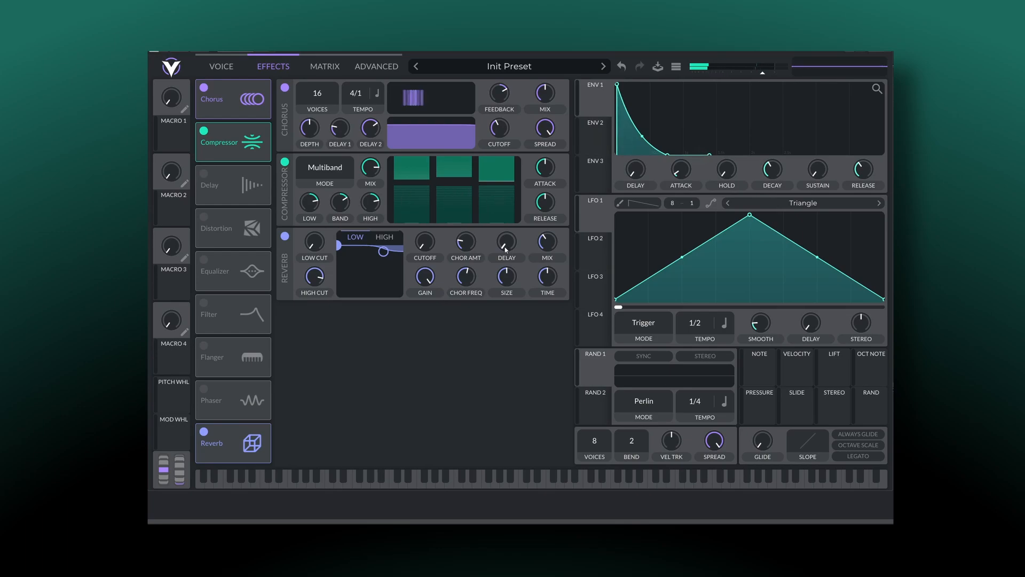
pyautogui.moveTo(501, 279); pyautogui.dragTo(504, 275)
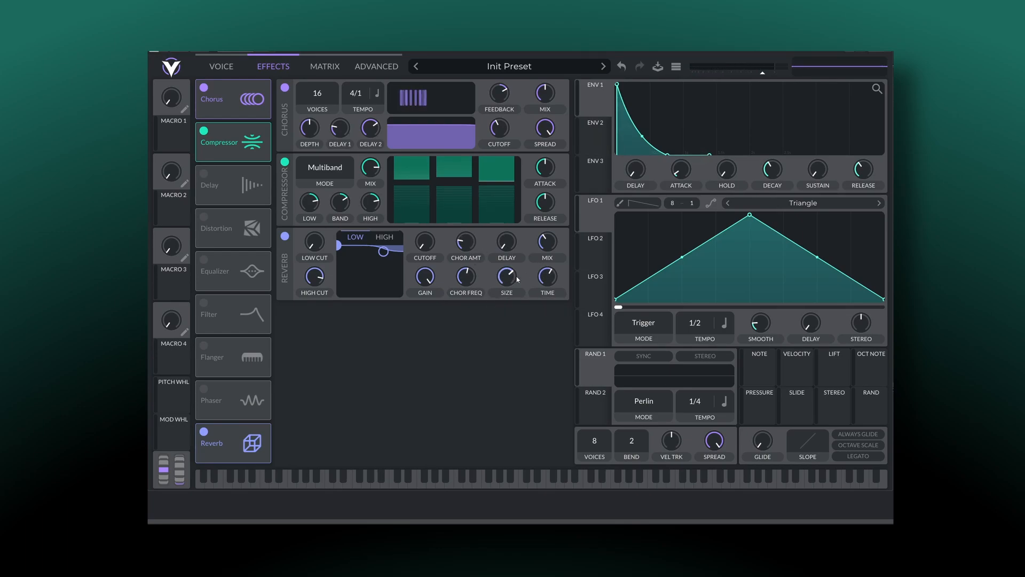
pyautogui.moveTo(543, 282)
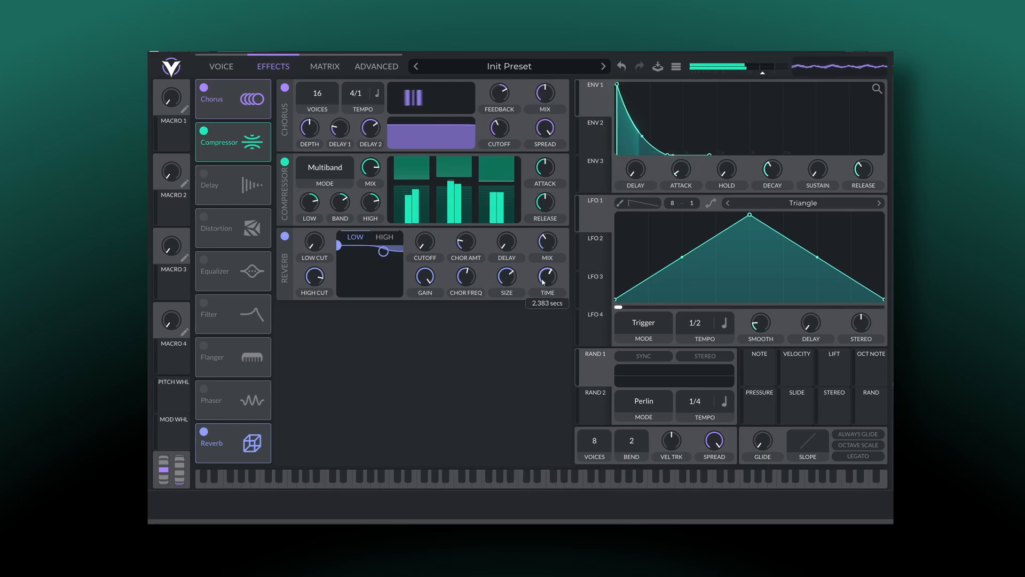
pyautogui.moveTo(543, 282); pyautogui.dragTo(540, 275)
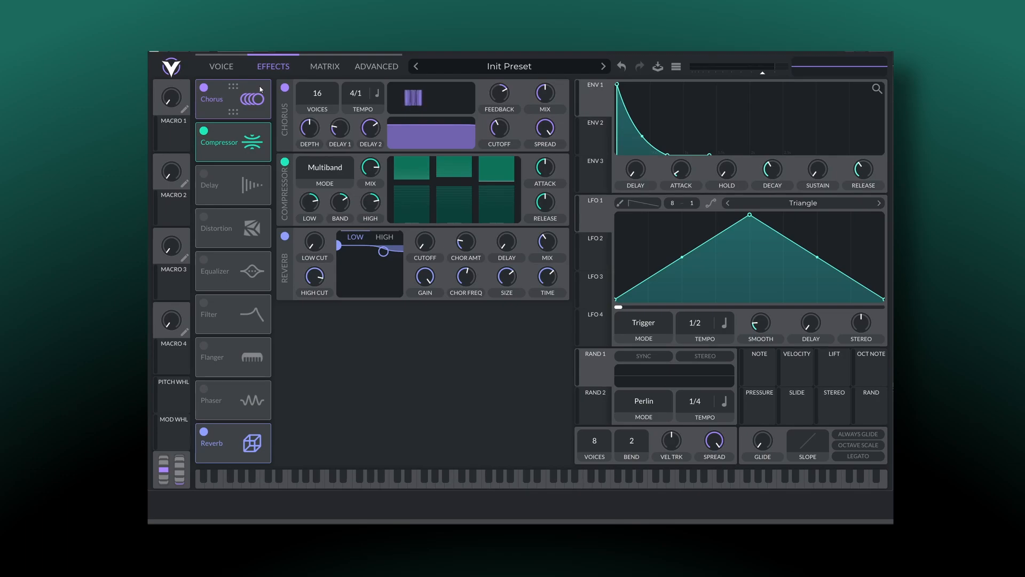
# Move the Chorus after the Compressor in the effects chain and enable Delay and Distortion
pyautogui.moveTo(261, 87); pyautogui.dragTo(249, 135)
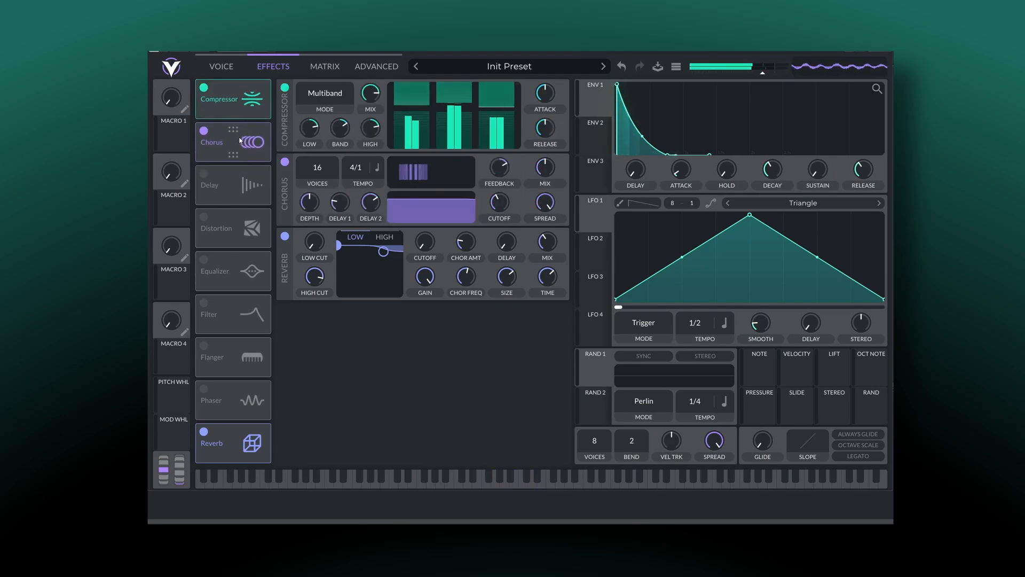
pyautogui.click(203, 174)
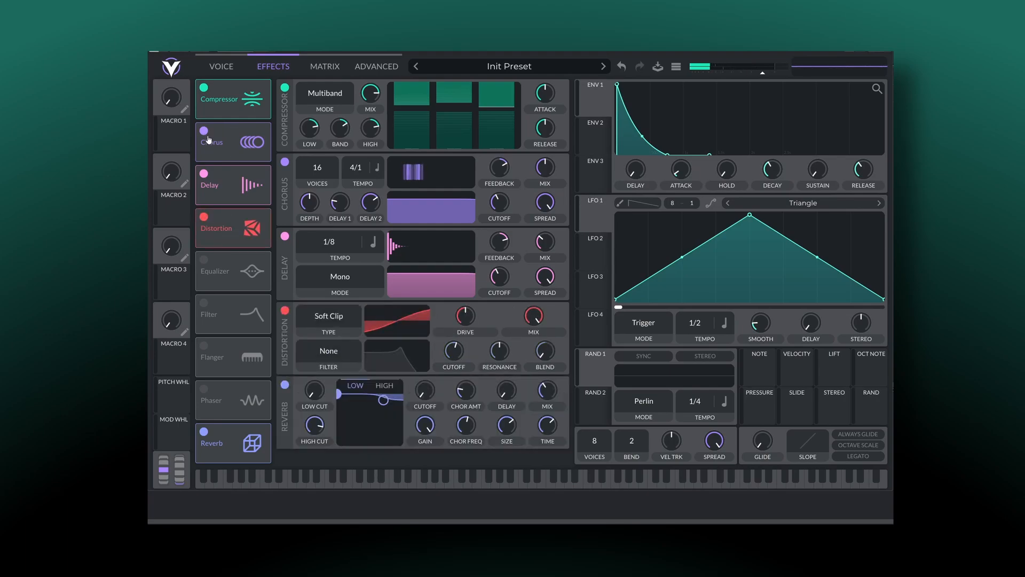
# Examine the modulation matrix of the Complex Electro 1 preset while playing test notes
pyautogui.click(324, 66)
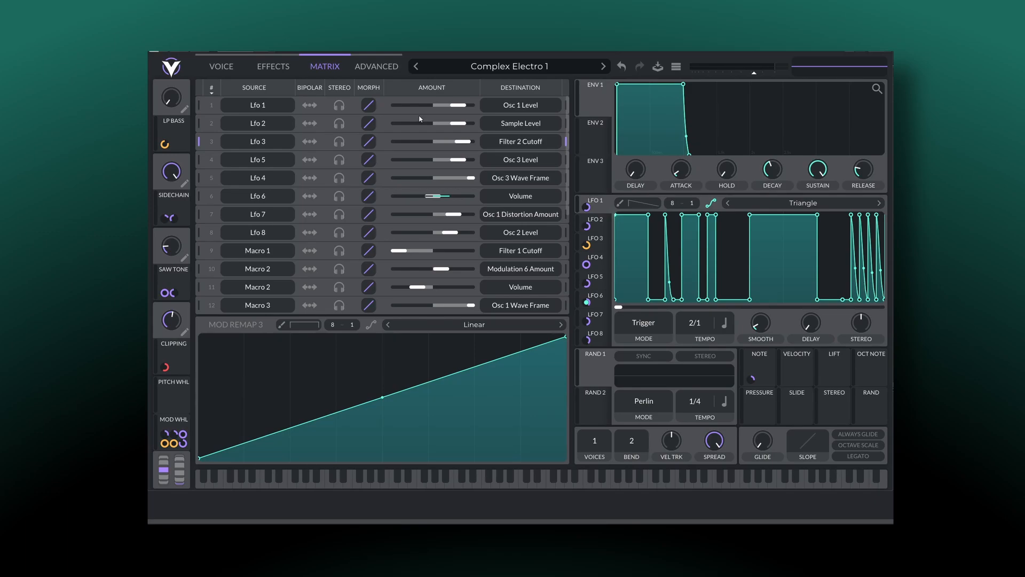
pyautogui.press('a')
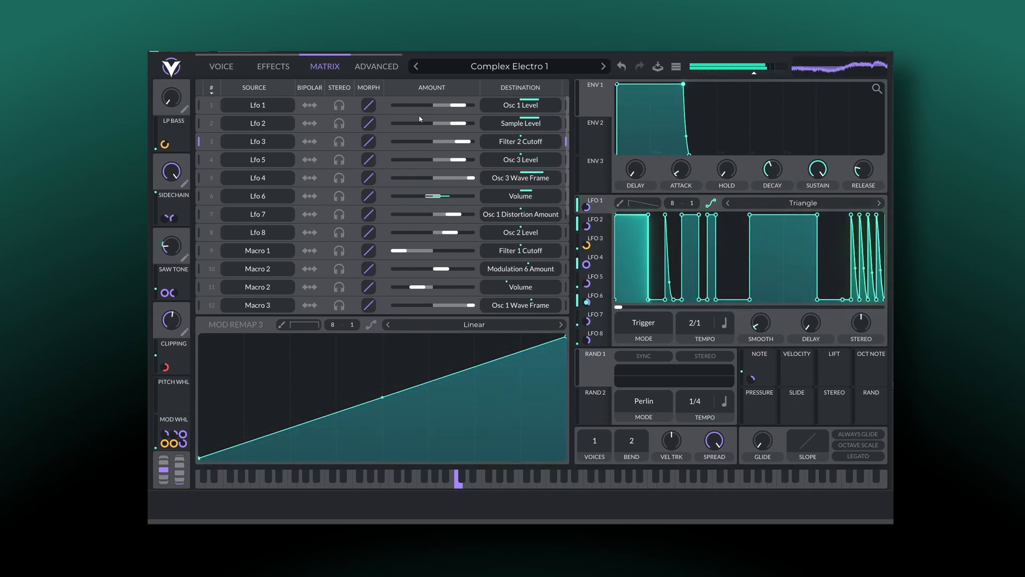
pyautogui.press('e')
pyautogui.press('g')
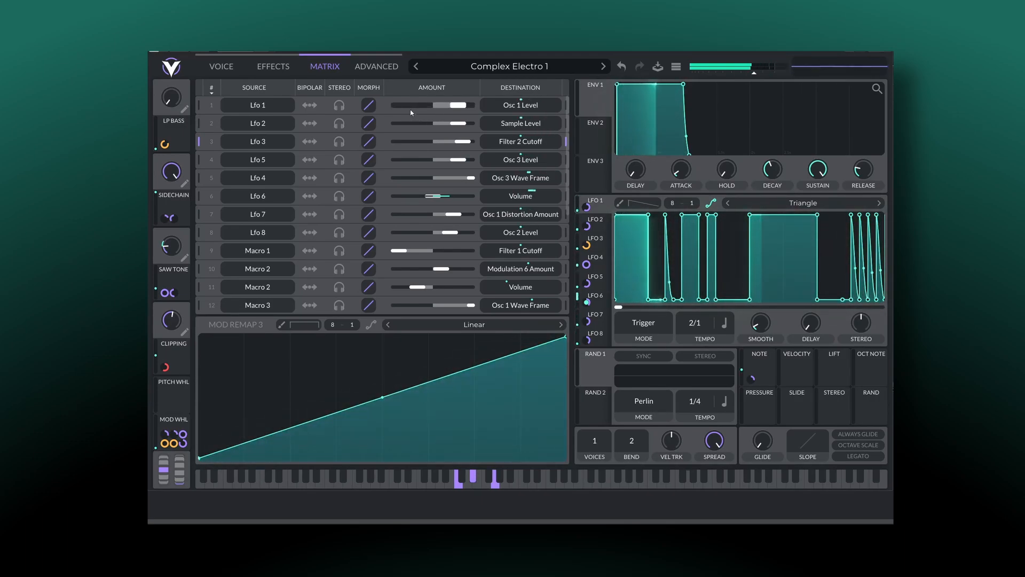
# Assign envelope 1 to filter 1's cutoff in the Init Preset and play a test note
pyautogui.click(223, 65)
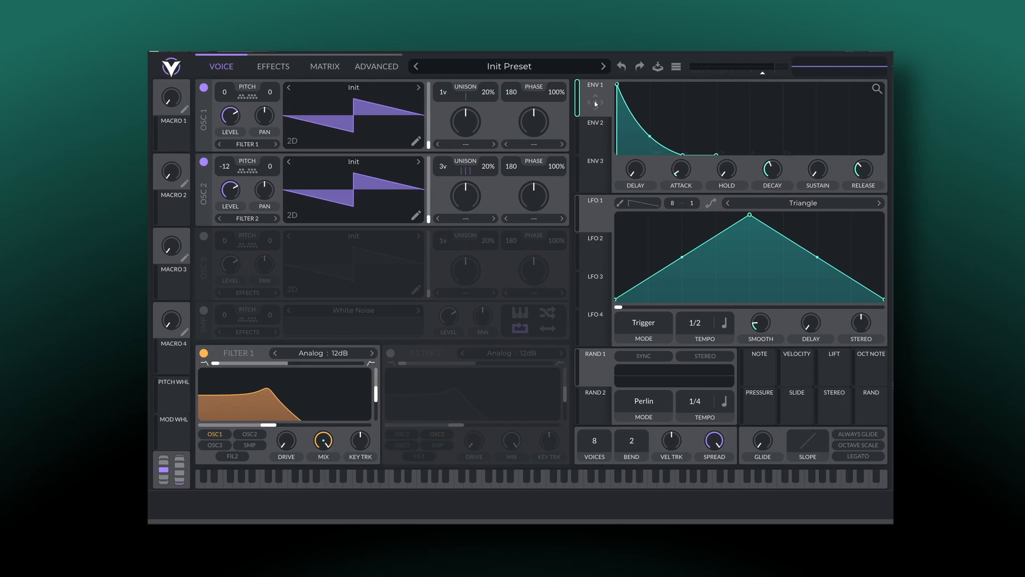
pyautogui.moveTo(595, 104); pyautogui.dragTo(284, 412)
pyautogui.press('h')
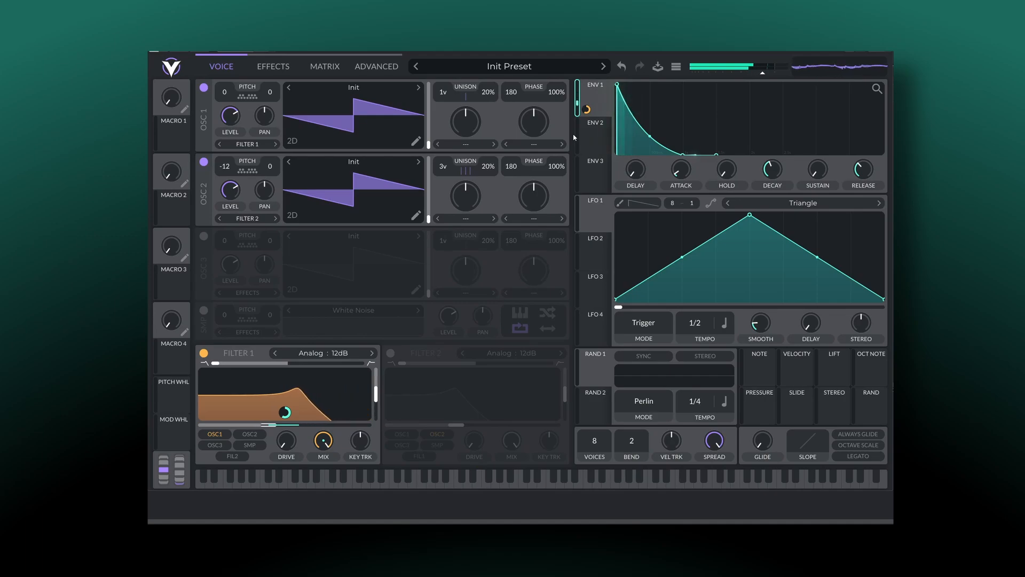
# Adjust envelope 1's modulation of filter 1's cutoff in the matrix, and from the voice view swing it to -21.90 while playing notes
pyautogui.click(317, 66)
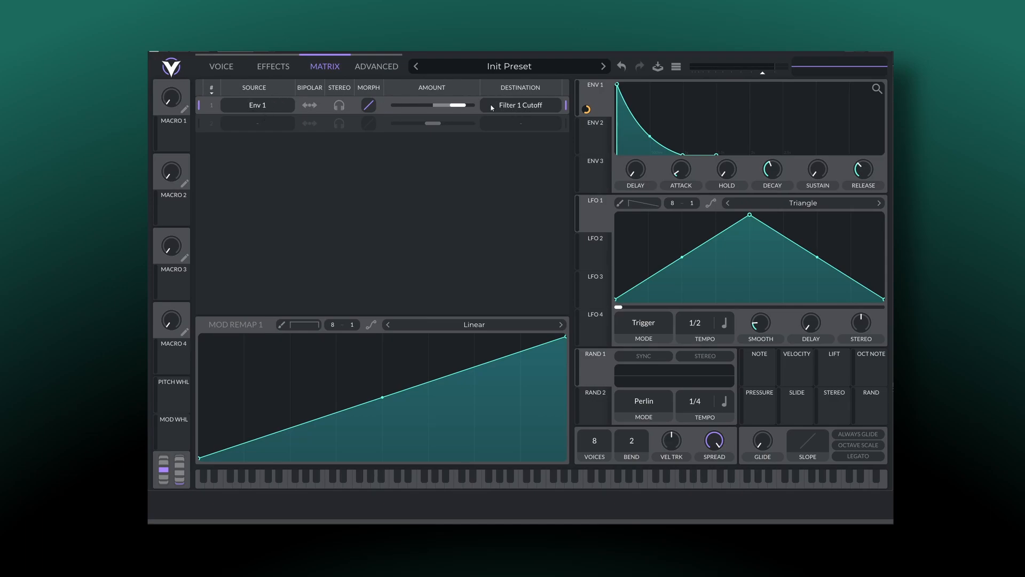
pyautogui.moveTo(463, 106)
pyautogui.mouseDown()
pyautogui.moveTo(417, 111)
pyautogui.moveTo(458, 107)
pyautogui.mouseUp()
pyautogui.click(221, 67)
pyautogui.moveTo(587, 109)
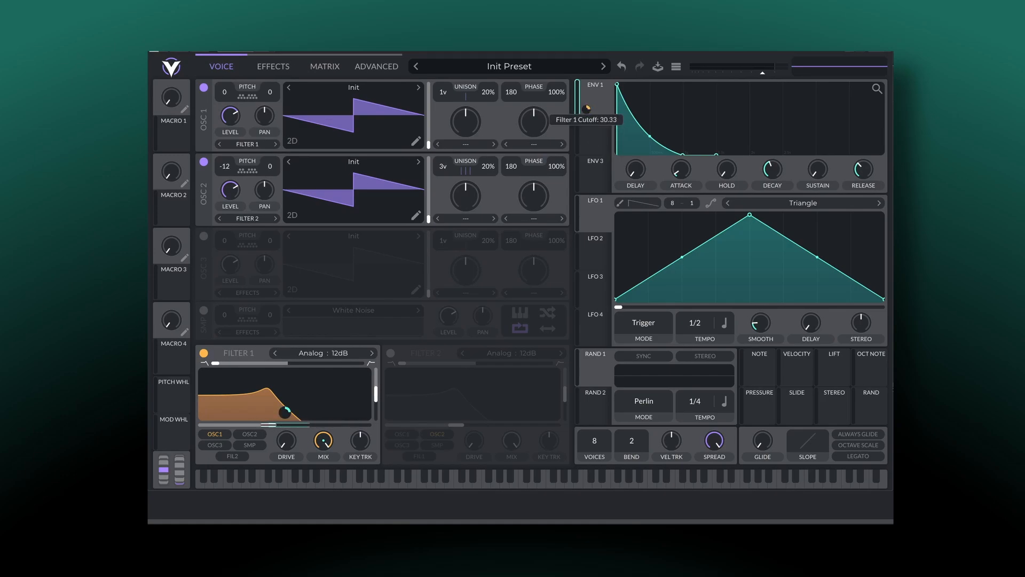
pyautogui.press('d')
pyautogui.press('h')
pyautogui.press('h')
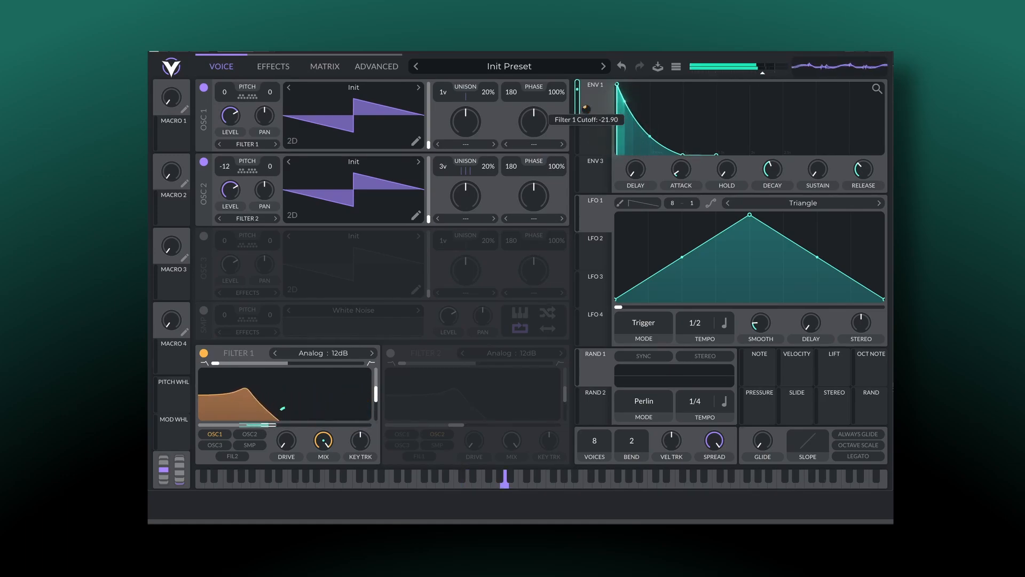